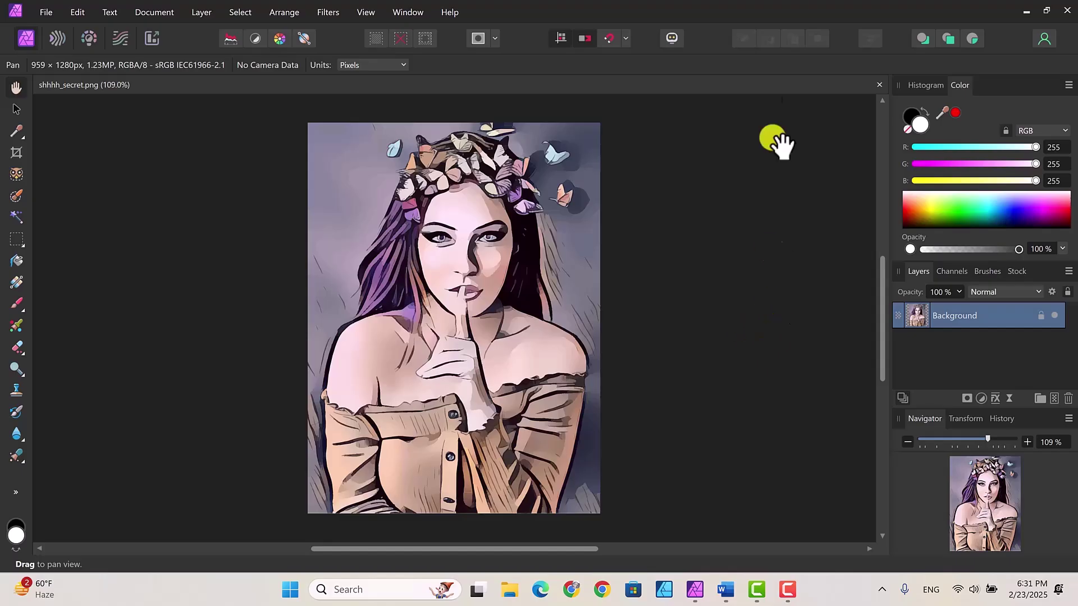
# Step: Check for available program updates and dismiss the result
pyautogui.click(447, 11)
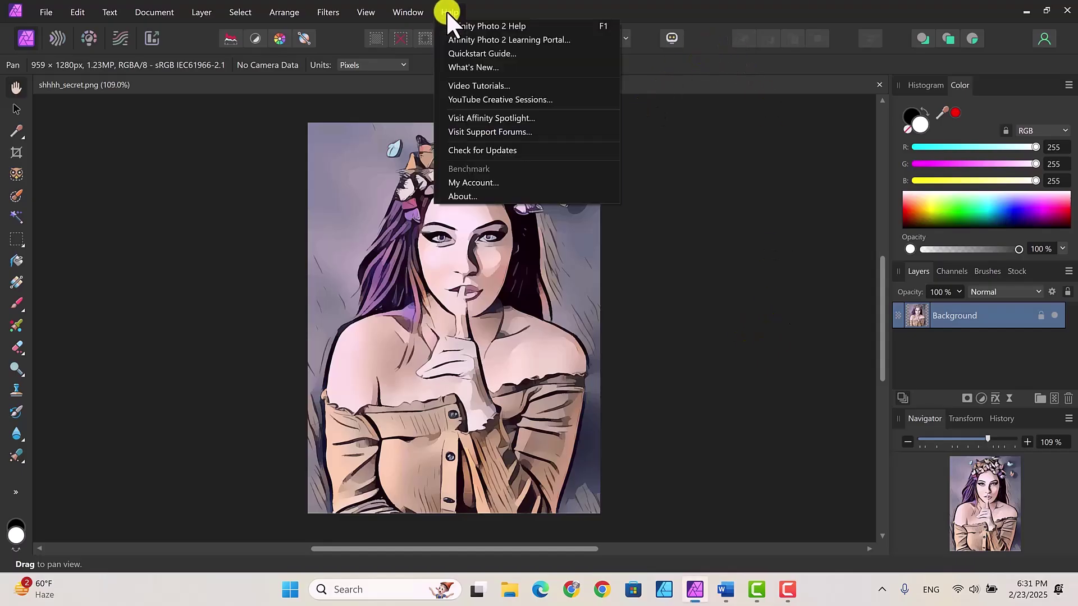
pyautogui.click(505, 150)
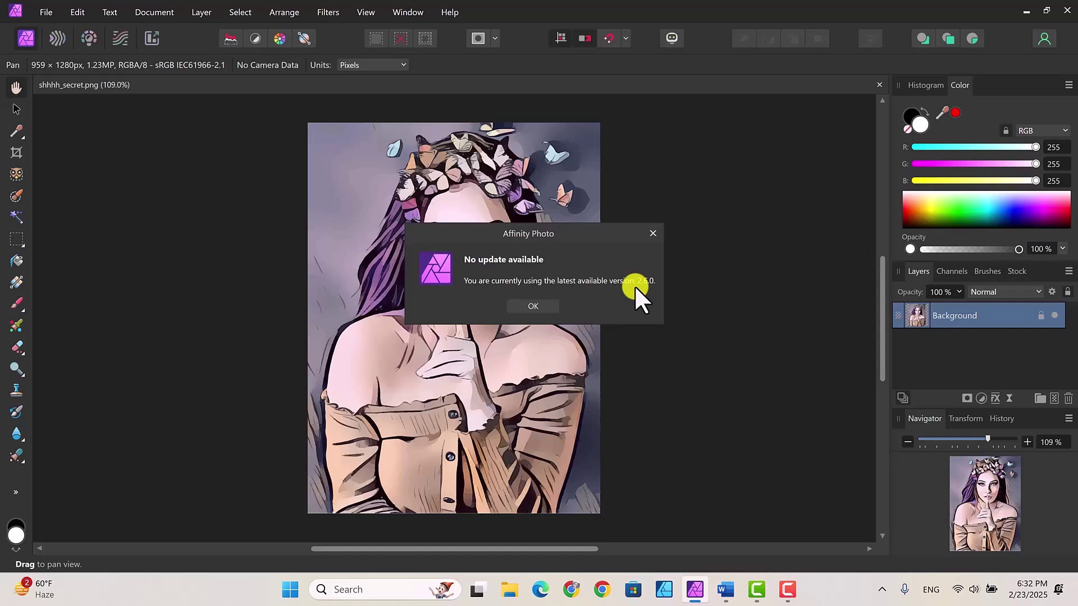
pyautogui.click(540, 305)
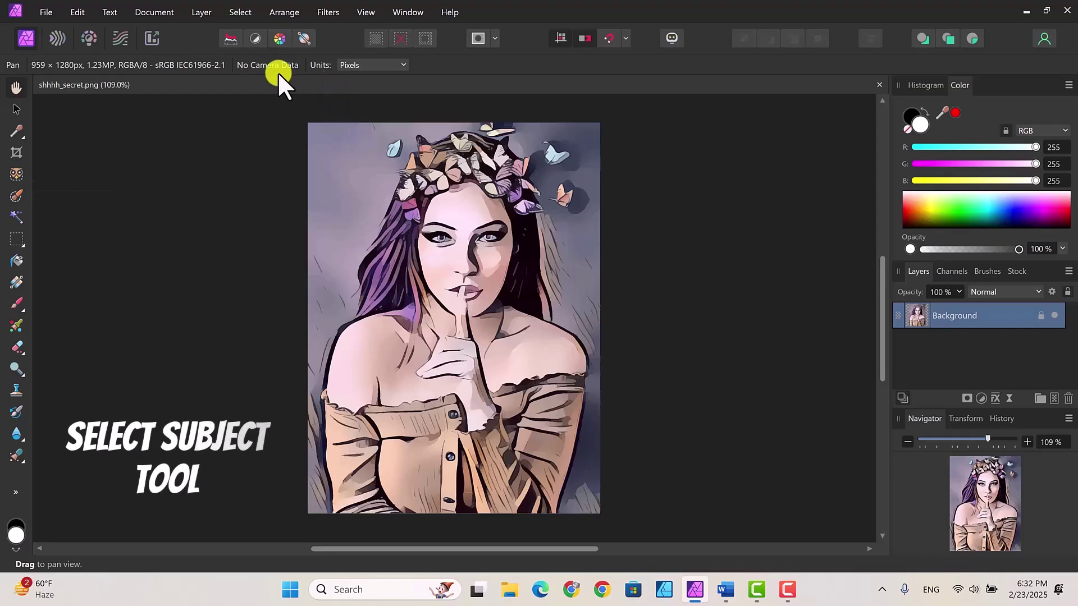
pyautogui.click(241, 12)
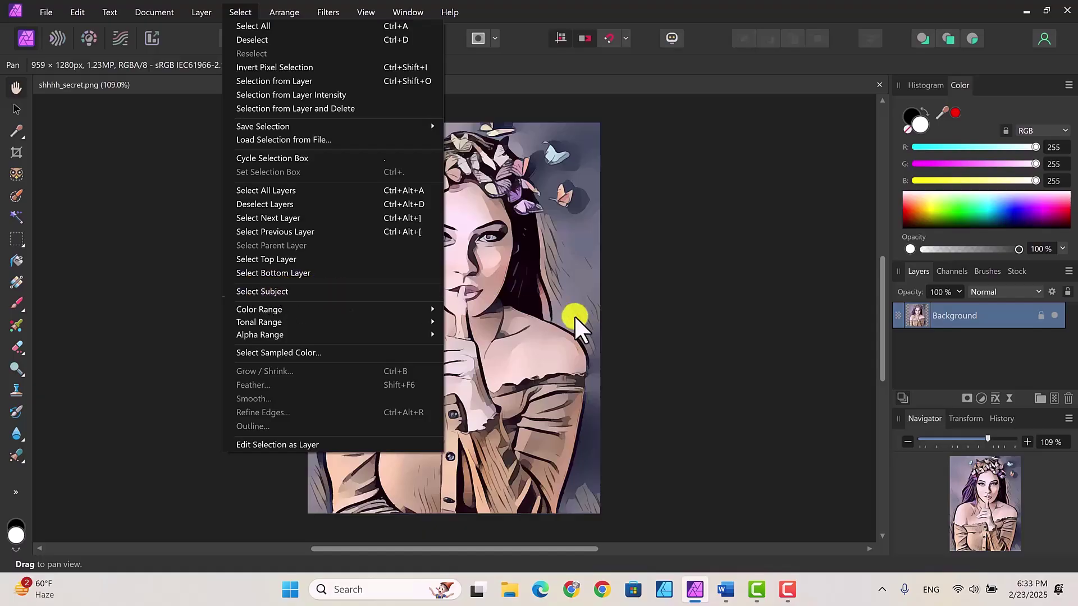
pyautogui.click(129, 215)
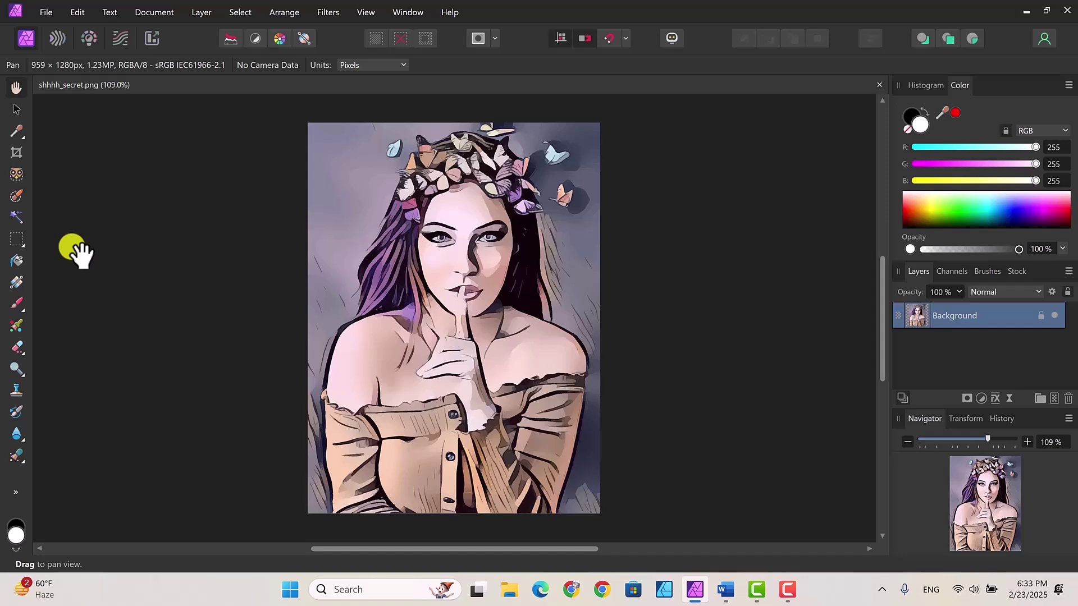
# Step: Install the Segmentation and Saliency machine learning models required by the Object Selection Tool and Select Subject
pyautogui.click(14, 173)
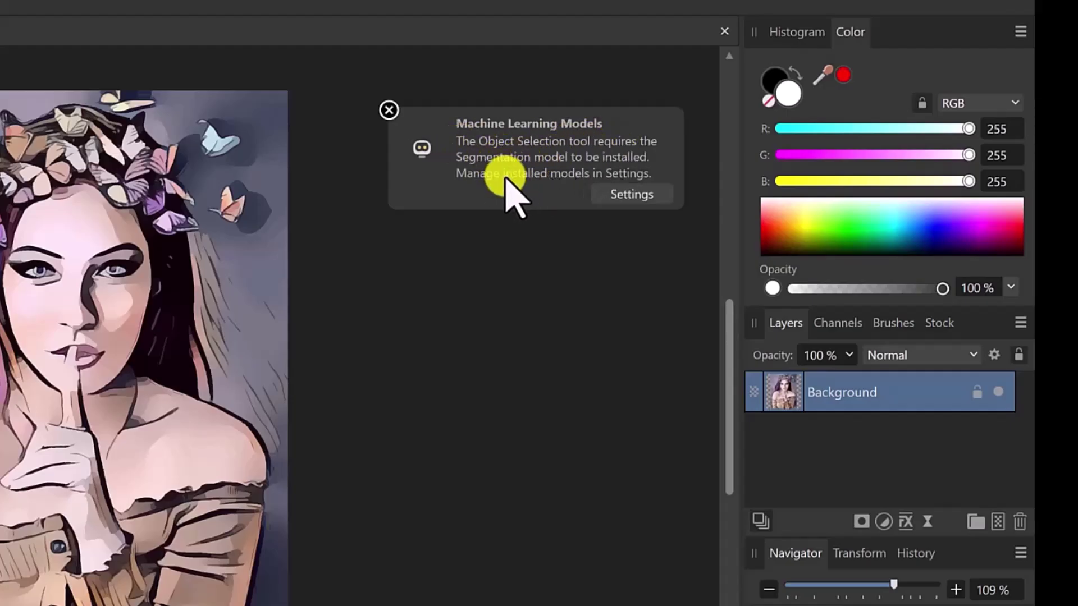
pyautogui.click(632, 195)
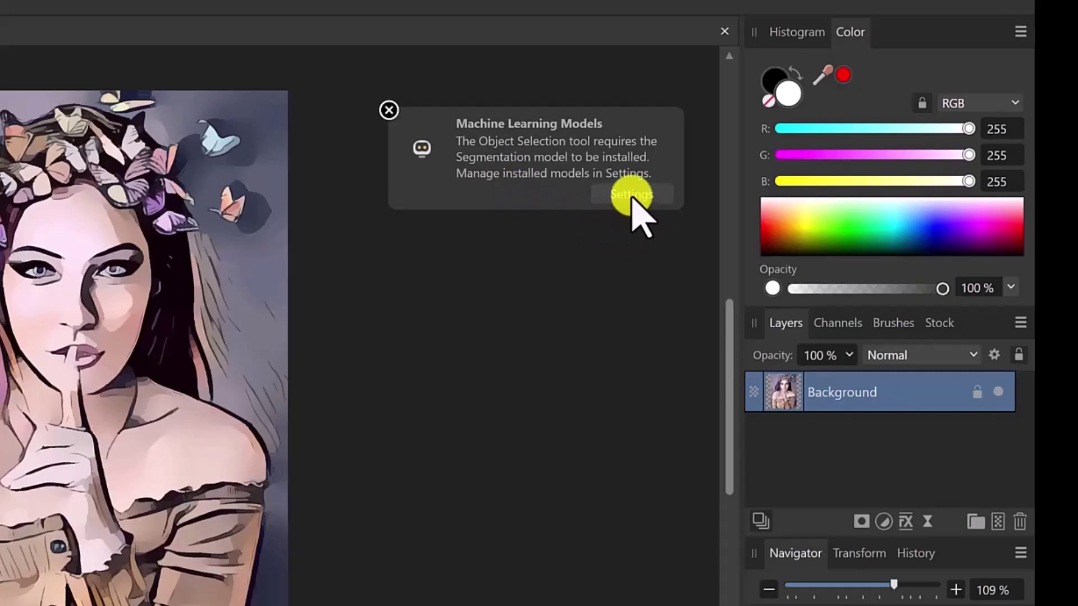
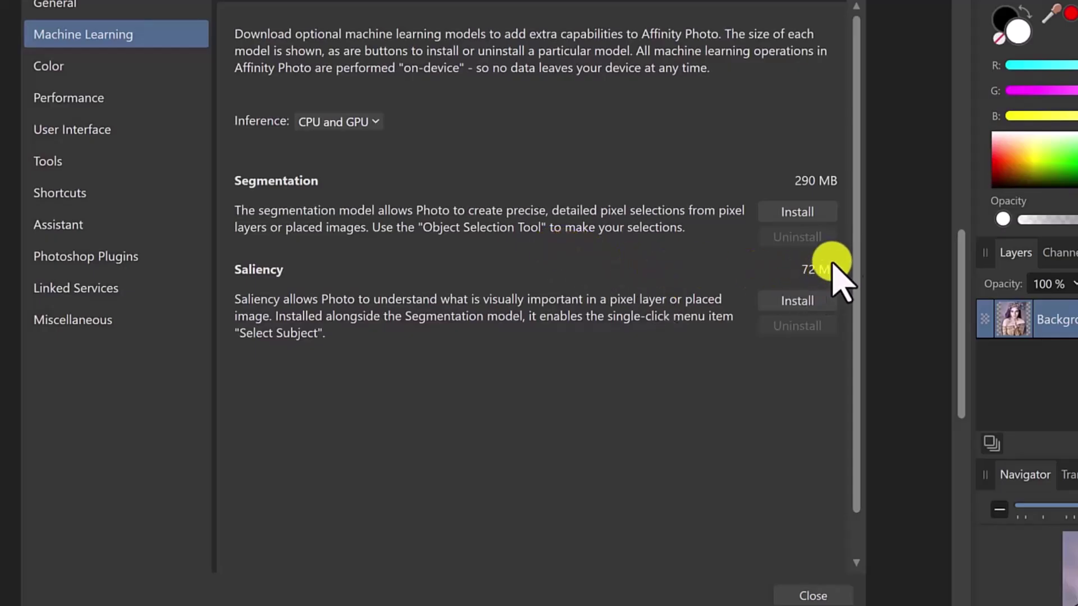
pyautogui.click(794, 212)
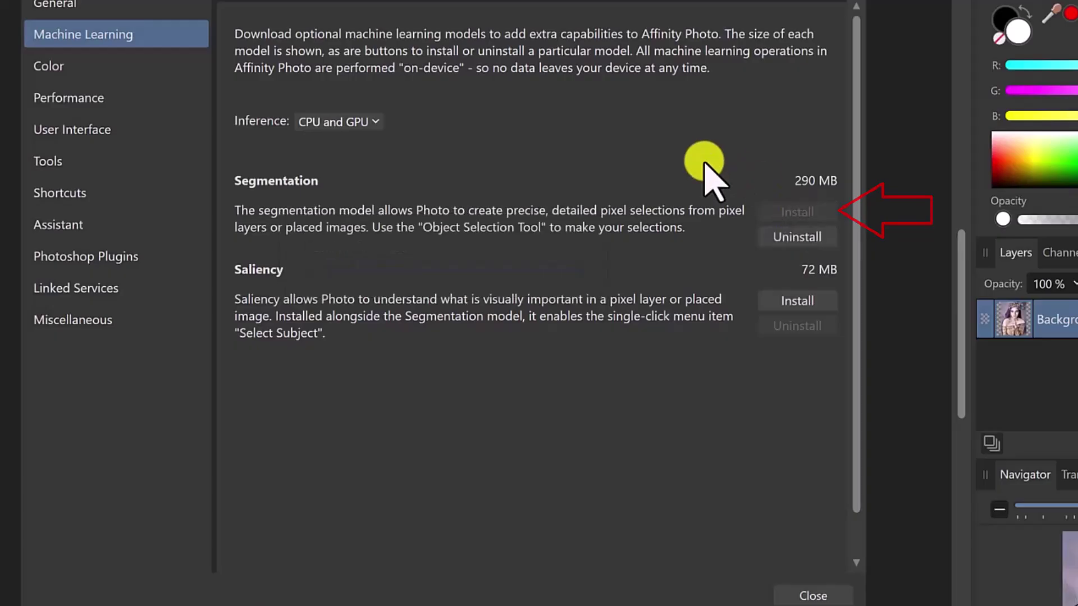
pyautogui.click(797, 301)
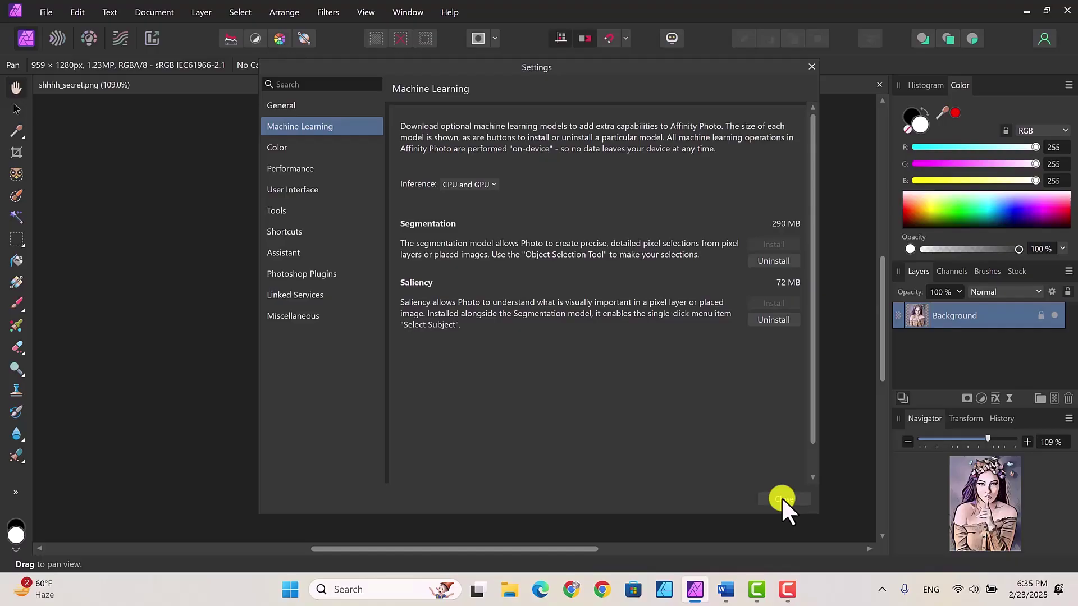
pyautogui.click(783, 498)
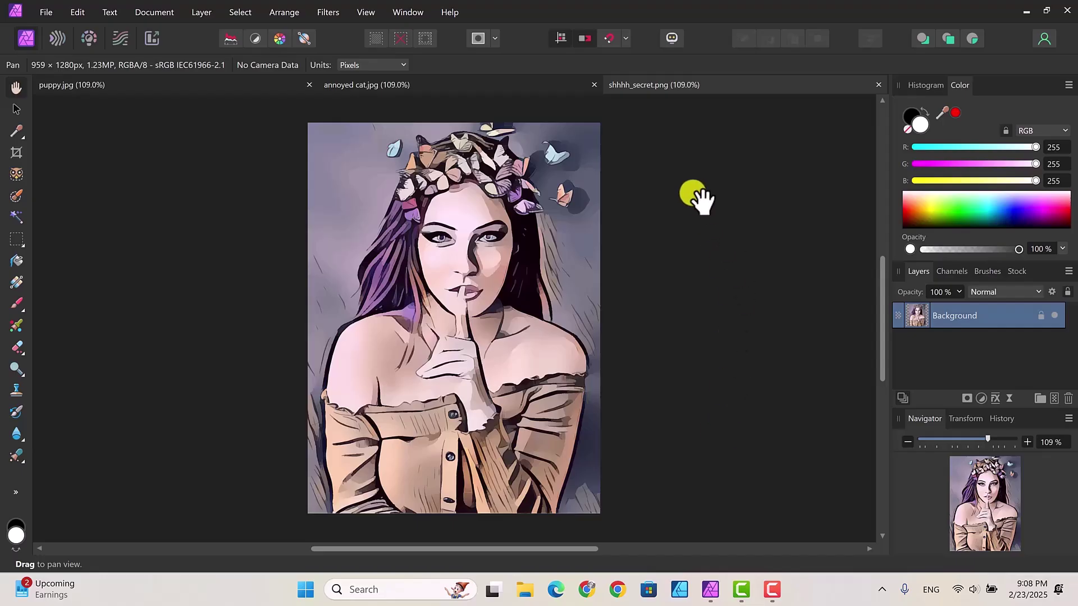
# Step: Look through the open puppy.jpg and annoyed cat.jpg images and return to shhhh_secret.png
pyautogui.click(157, 84)
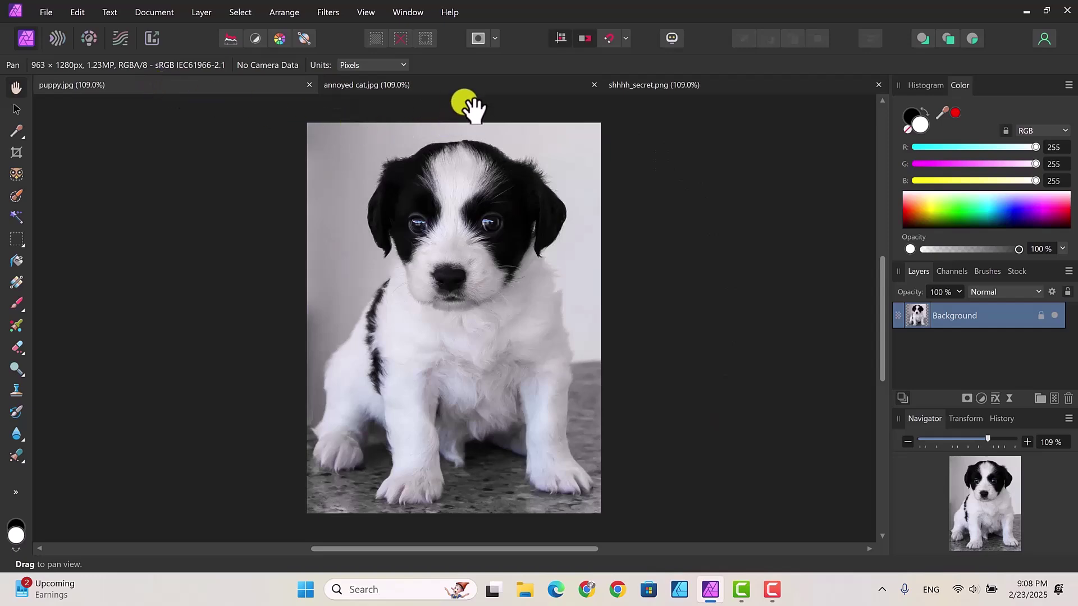
pyautogui.click(455, 83)
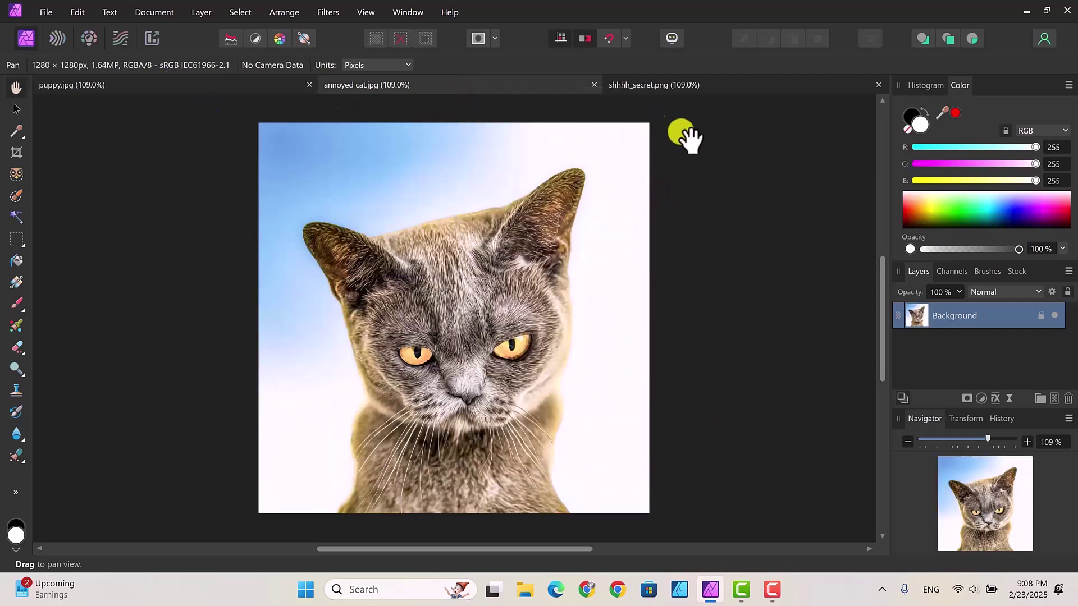
pyautogui.click(654, 82)
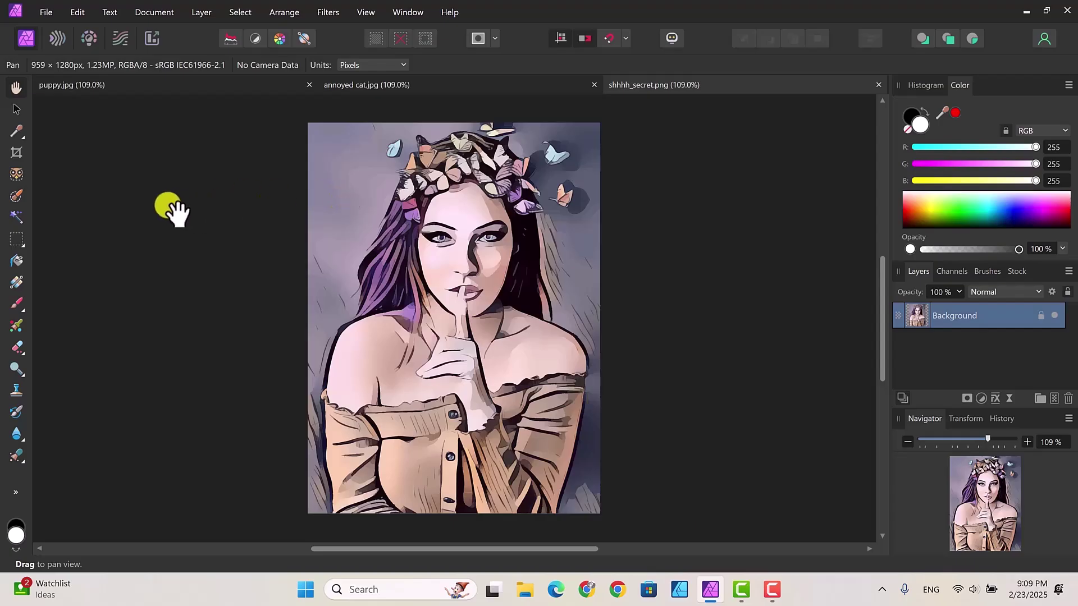
# Step: Select the woman in shhhh_secret.png with the Object Selection Tool
pyautogui.click(17, 174)
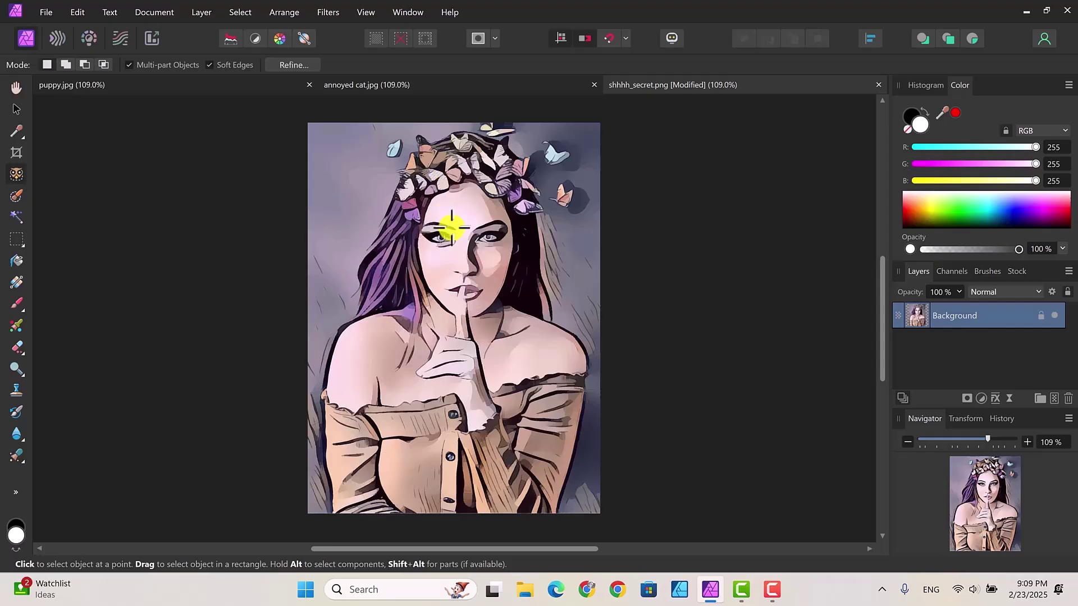
pyautogui.click(447, 261)
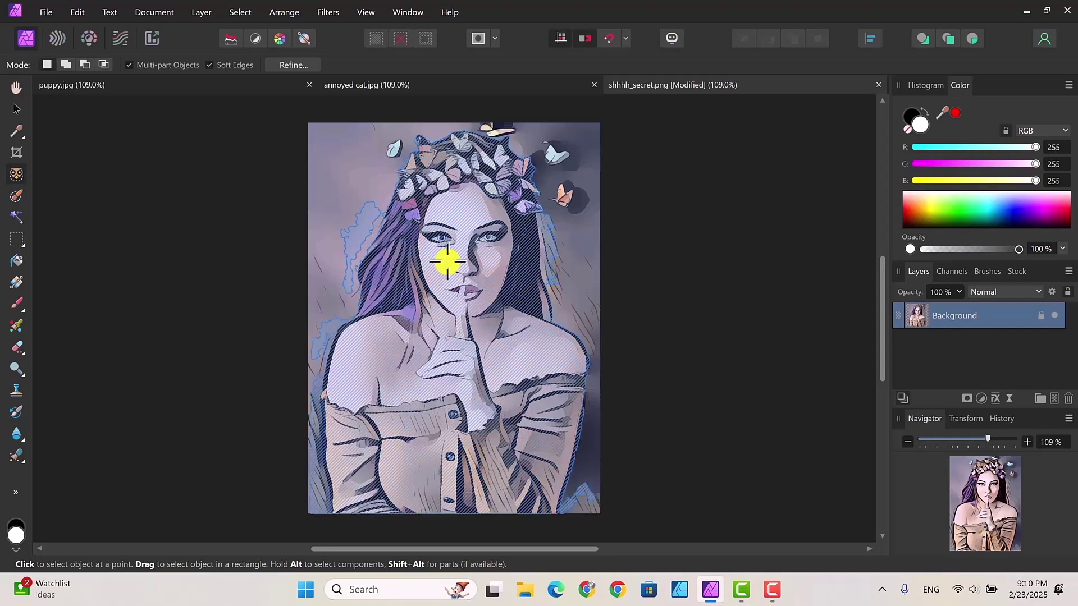
pyautogui.hotkey('ctrl', 'd')
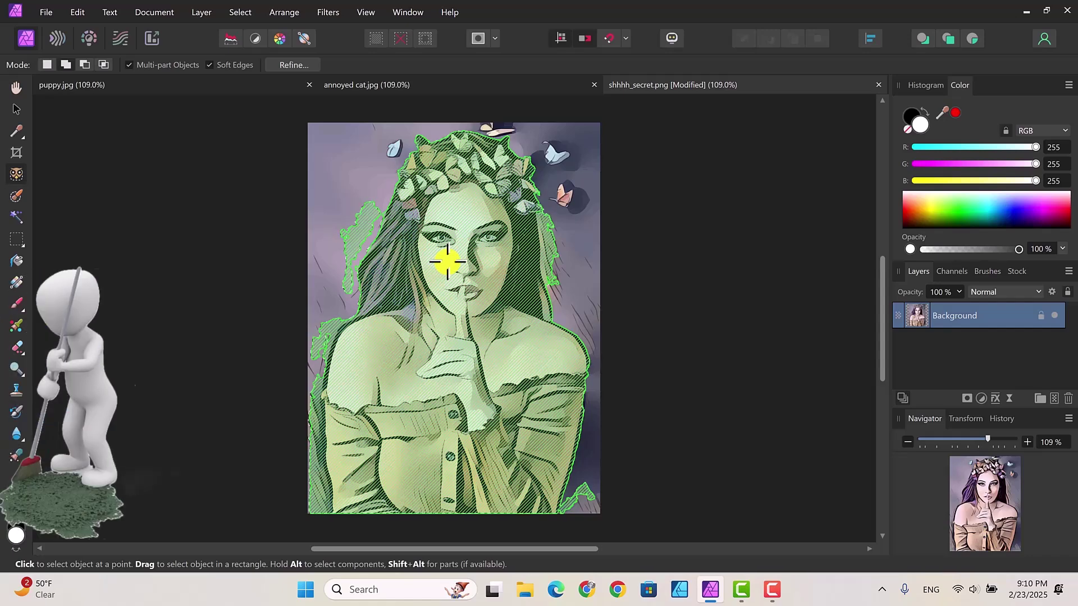
# Step: Refine the selection by painting with the 50 px Matte brush over stray background patches beside the hair, shoulder and arm
pyautogui.click(292, 66)
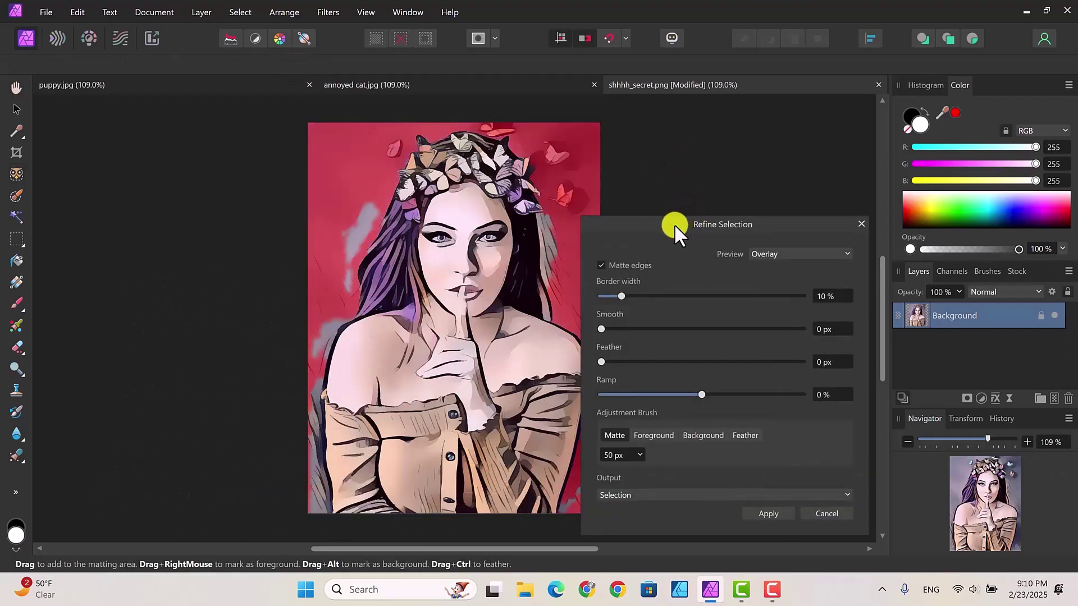
pyautogui.moveTo(675, 224); pyautogui.dragTo(722, 215)
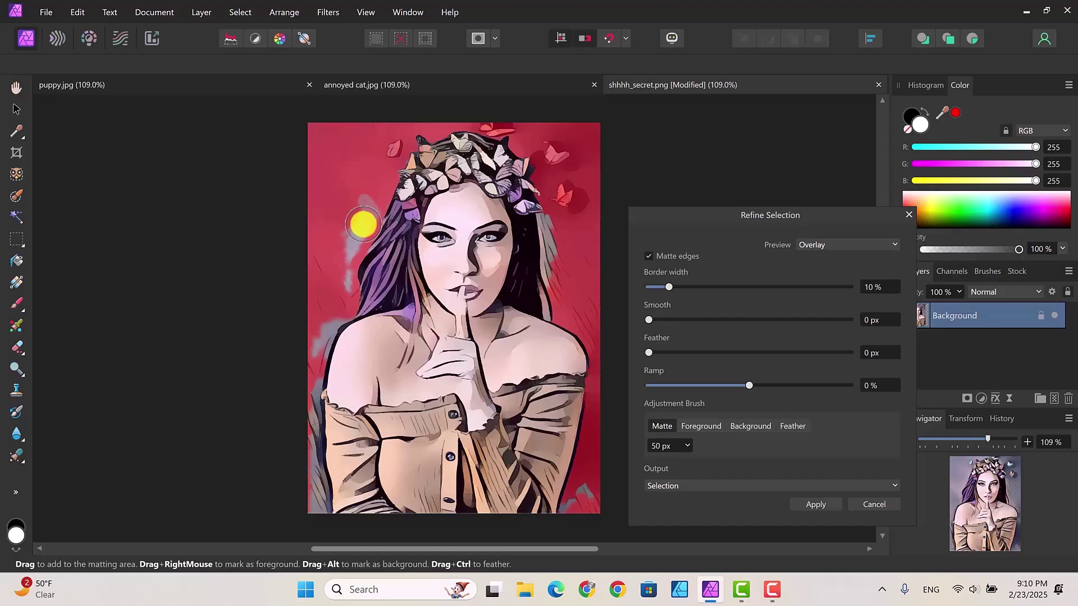
pyautogui.moveTo(363, 224)
pyautogui.mouseDown()
pyautogui.moveTo(344, 255)
pyautogui.moveTo(371, 212)
pyautogui.moveTo(349, 221)
pyautogui.moveTo(328, 271)
pyautogui.mouseUp()
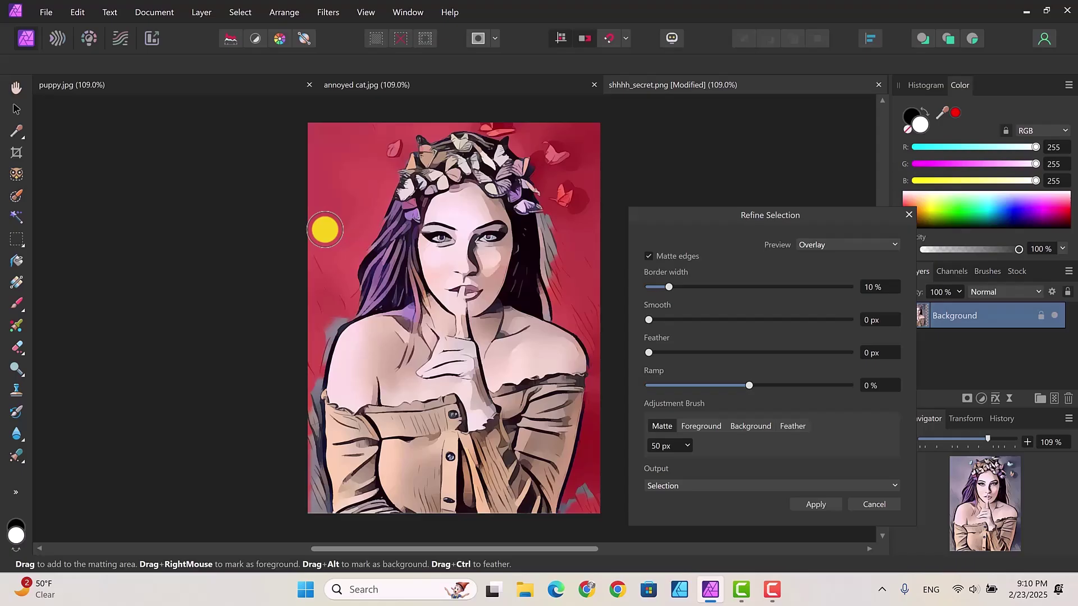
pyautogui.moveTo(325, 230)
pyautogui.mouseDown()
pyautogui.moveTo(349, 275)
pyautogui.moveTo(349, 308)
pyautogui.moveTo(321, 367)
pyautogui.moveTo(327, 257)
pyautogui.moveTo(316, 458)
pyautogui.mouseUp()
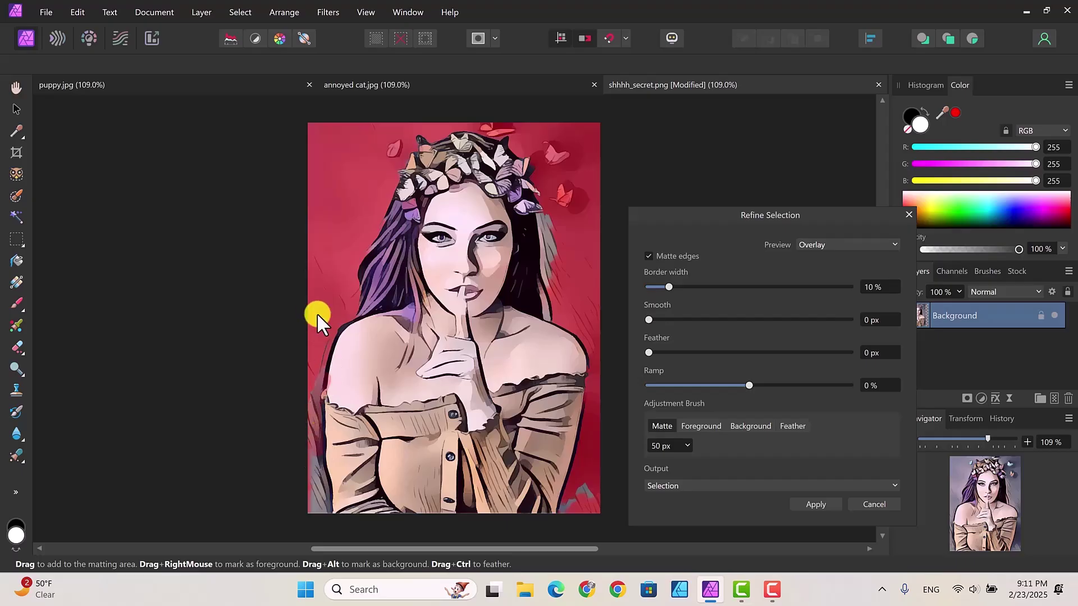
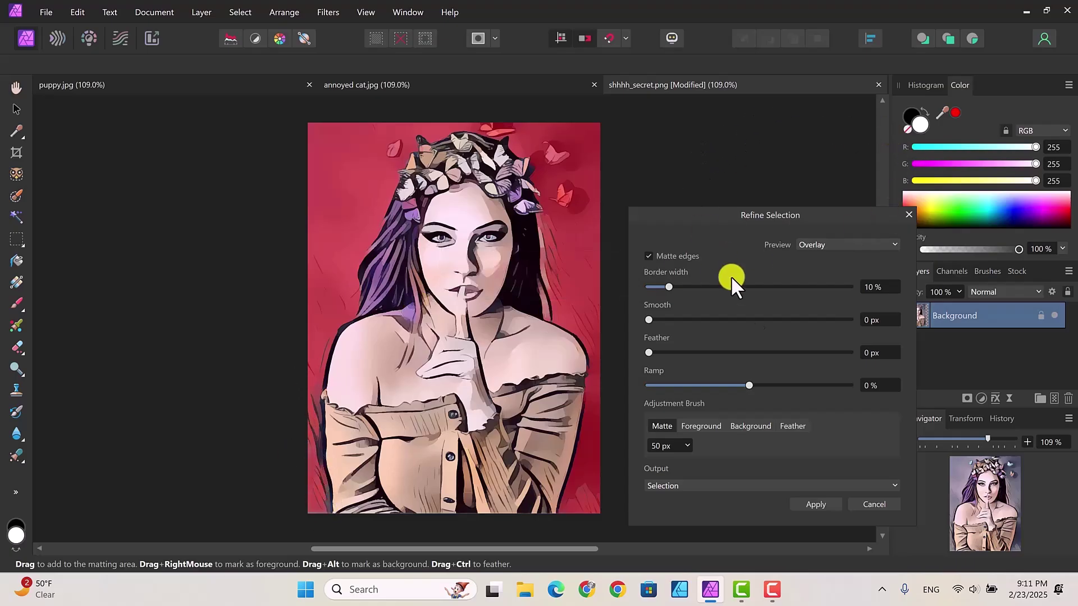
# Step: Output the refined selection as a new layer with mask and apply it
pyautogui.click(886, 486)
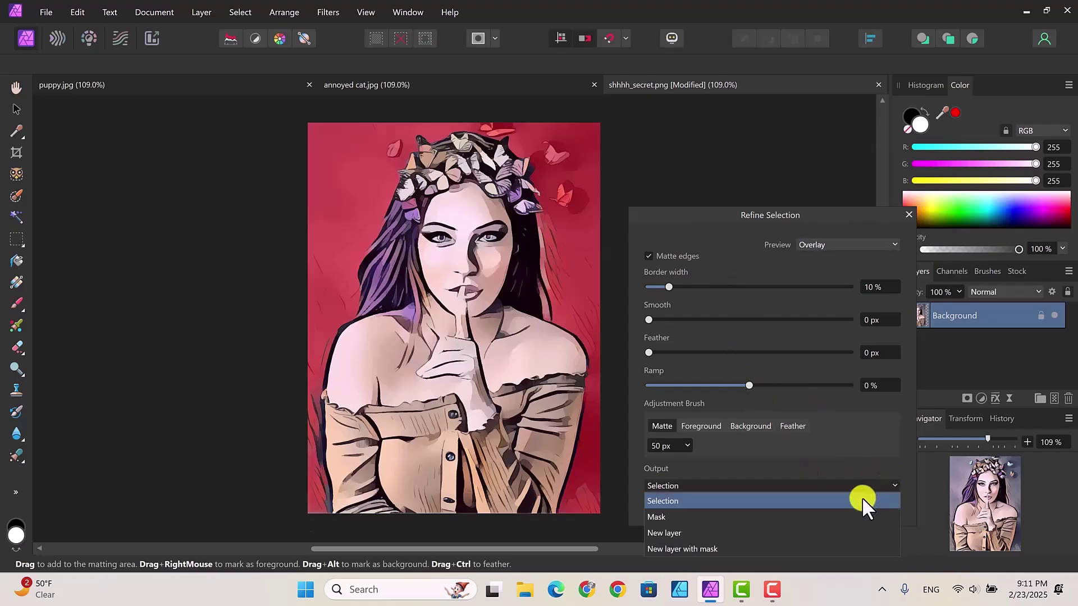
pyautogui.click(712, 550)
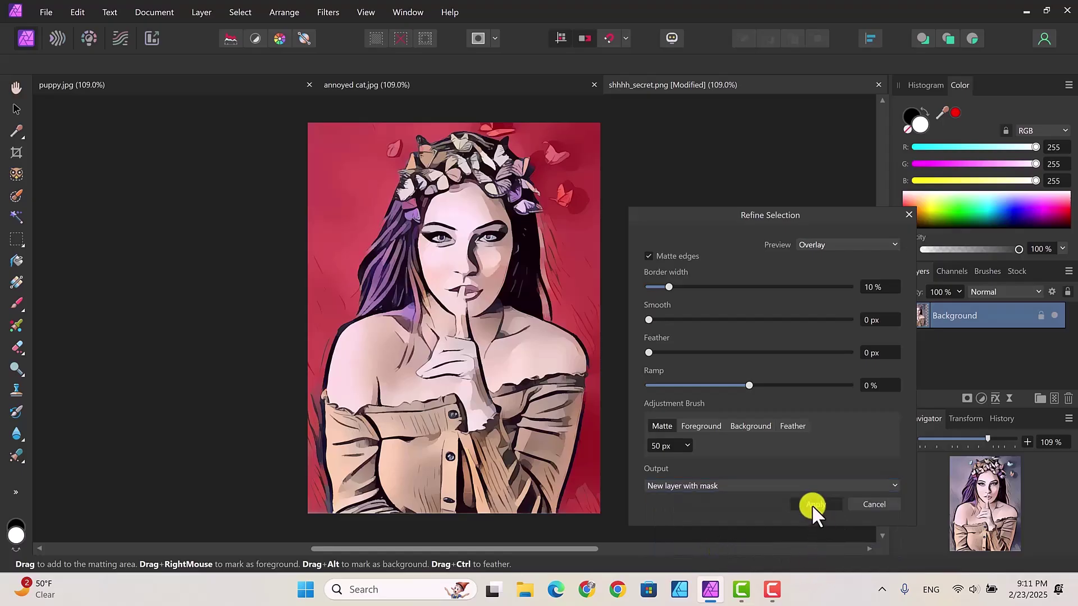
pyautogui.click(812, 505)
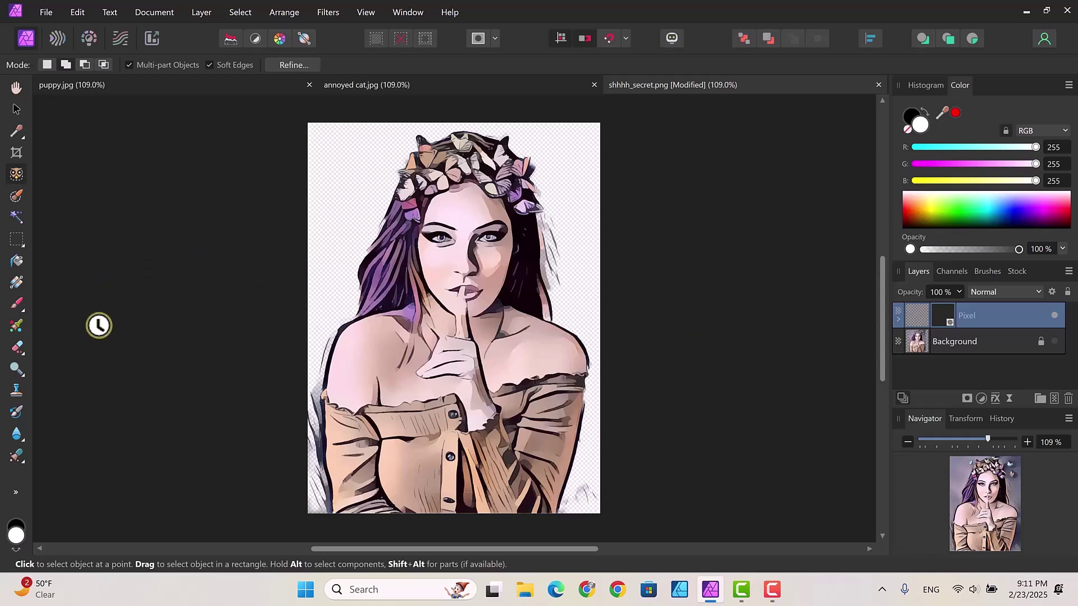
# Step: Paint black on the Pixel layer's mask to hide the leftover background in the image's lower-right corner
pyautogui.click(16, 304)
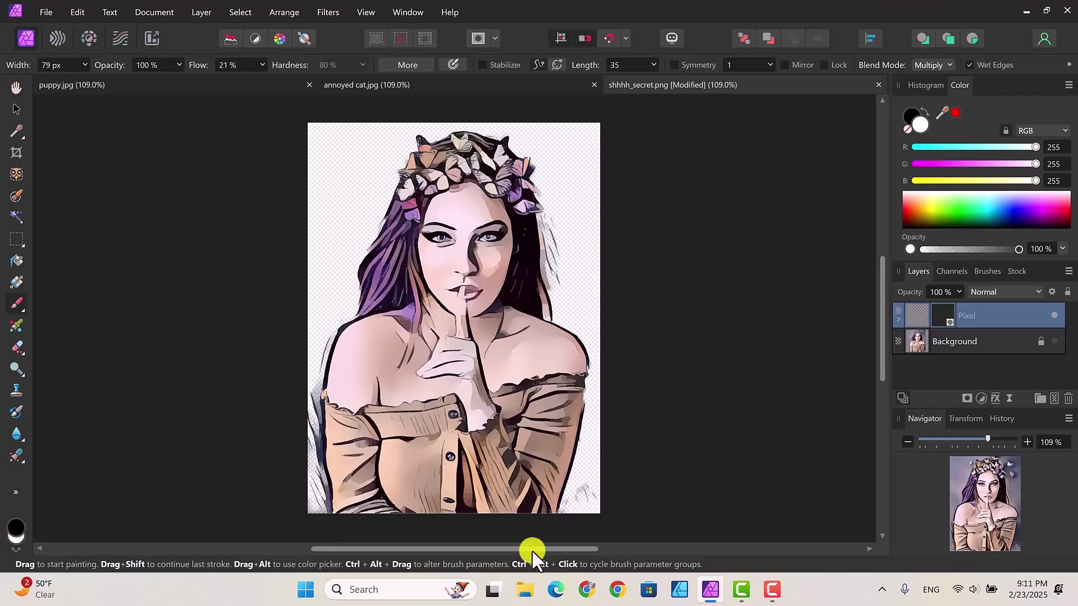
pyautogui.click(899, 319)
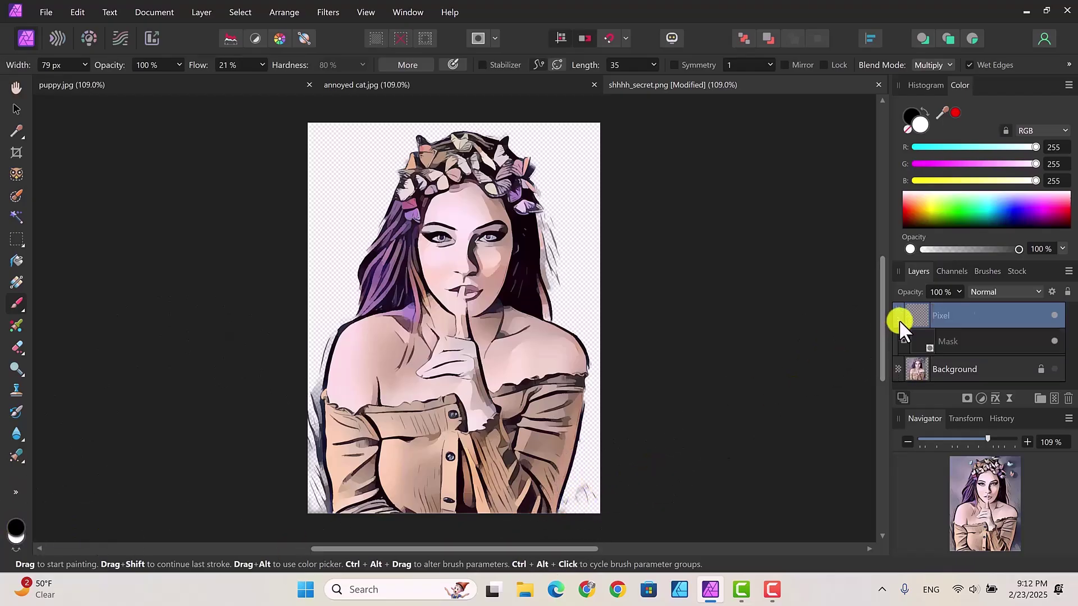
pyautogui.doubleClick(972, 340)
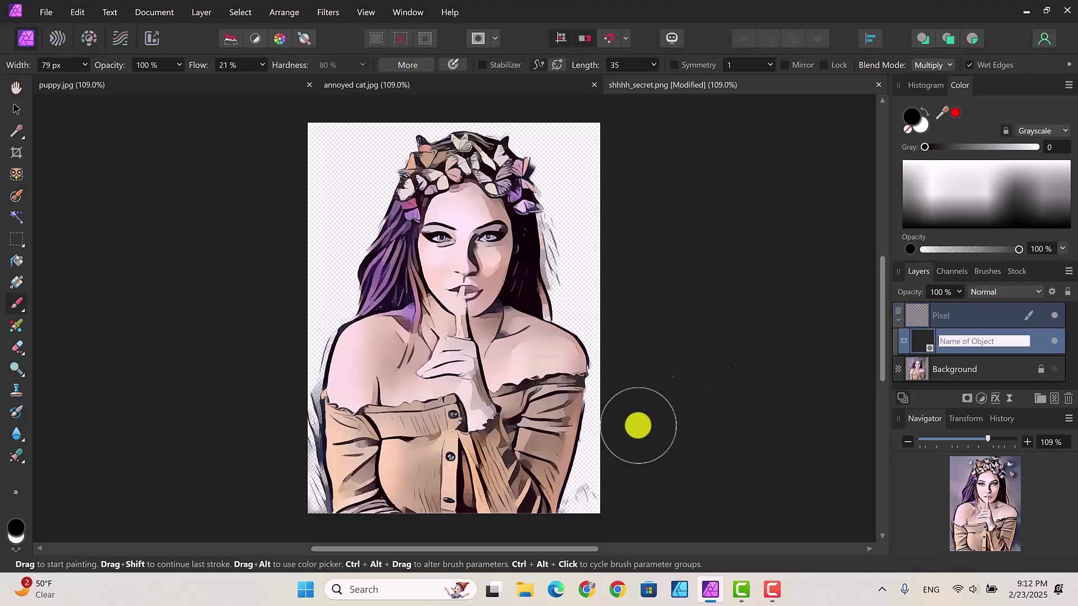
pyautogui.click(589, 482)
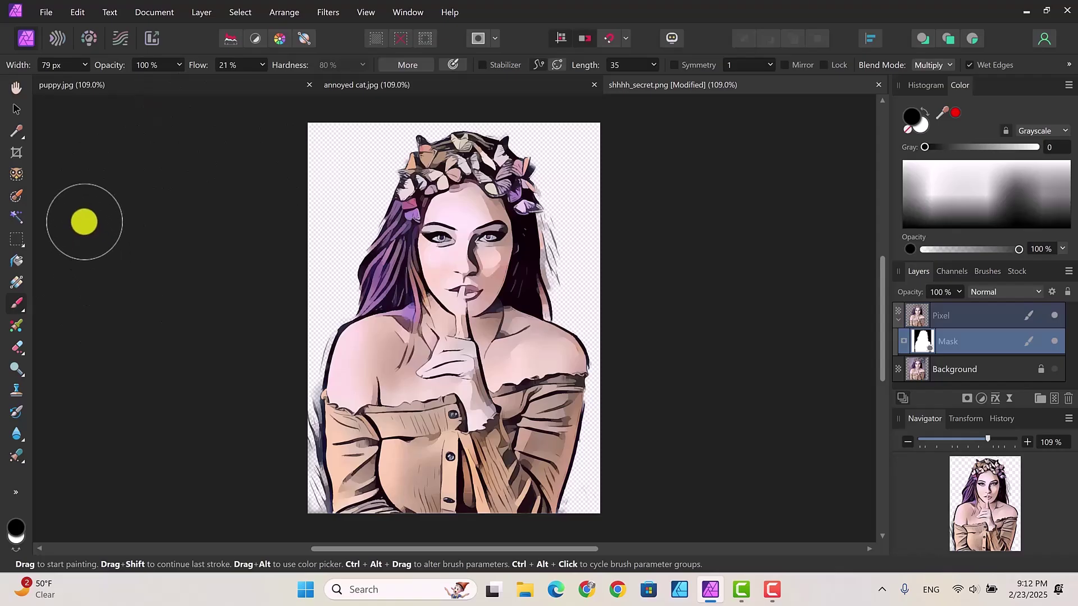
# Step: Outline the leftover background beside the sleeve on the image's left side with the Freehand Selection Tool and remove it from the mask
pyautogui.click(23, 243)
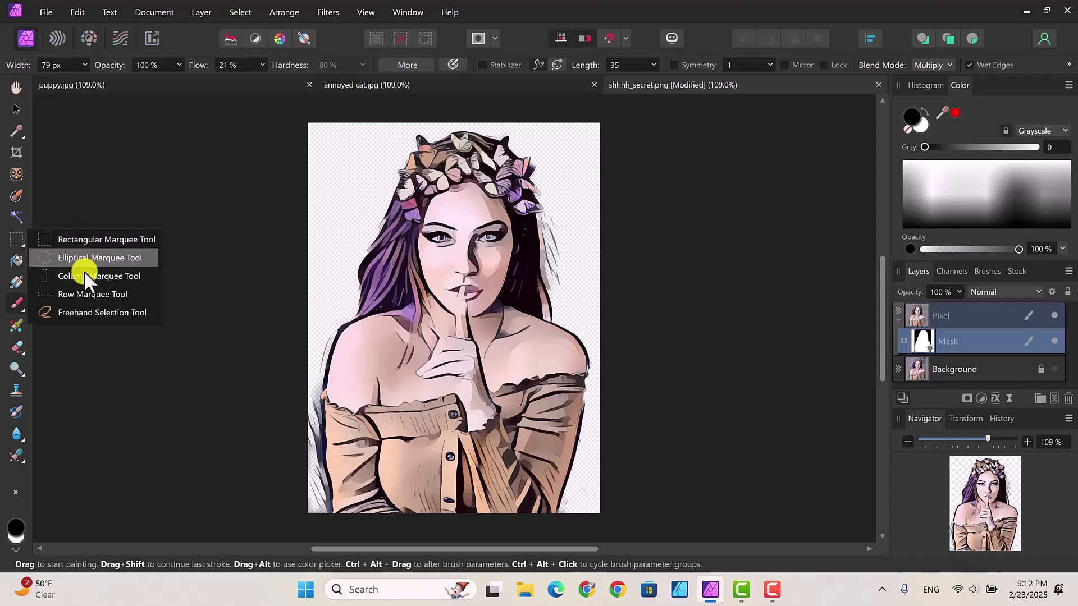
pyautogui.click(87, 310)
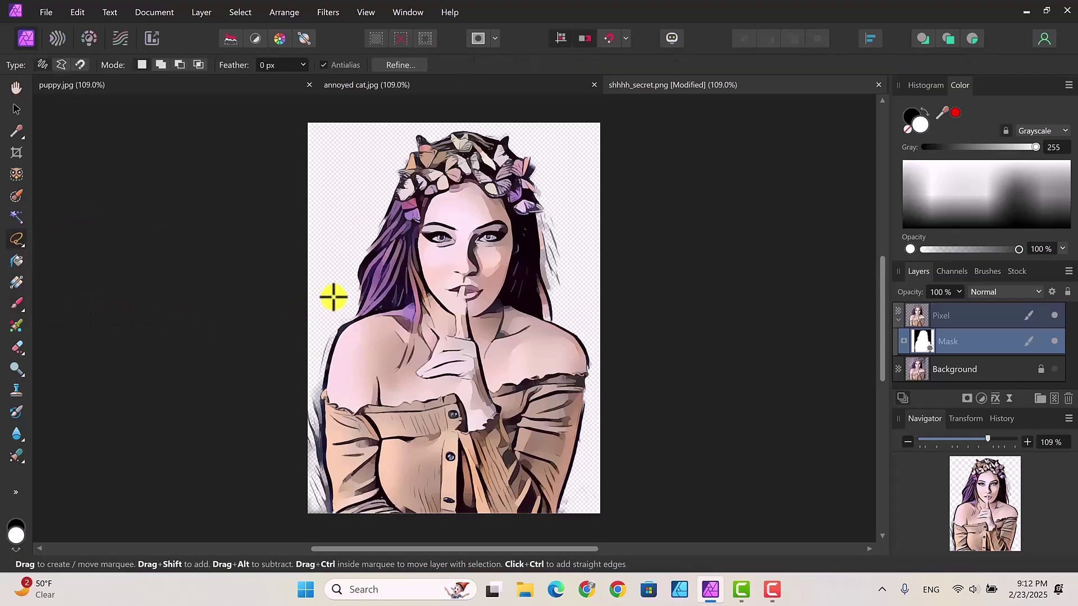
pyautogui.moveTo(327, 324)
pyautogui.mouseDown()
pyautogui.moveTo(327, 498)
pyautogui.moveTo(325, 510)
pyautogui.moveTo(306, 511)
pyautogui.moveTo(306, 349)
pyautogui.moveTo(312, 323)
pyautogui.moveTo(325, 321)
pyautogui.mouseUp()
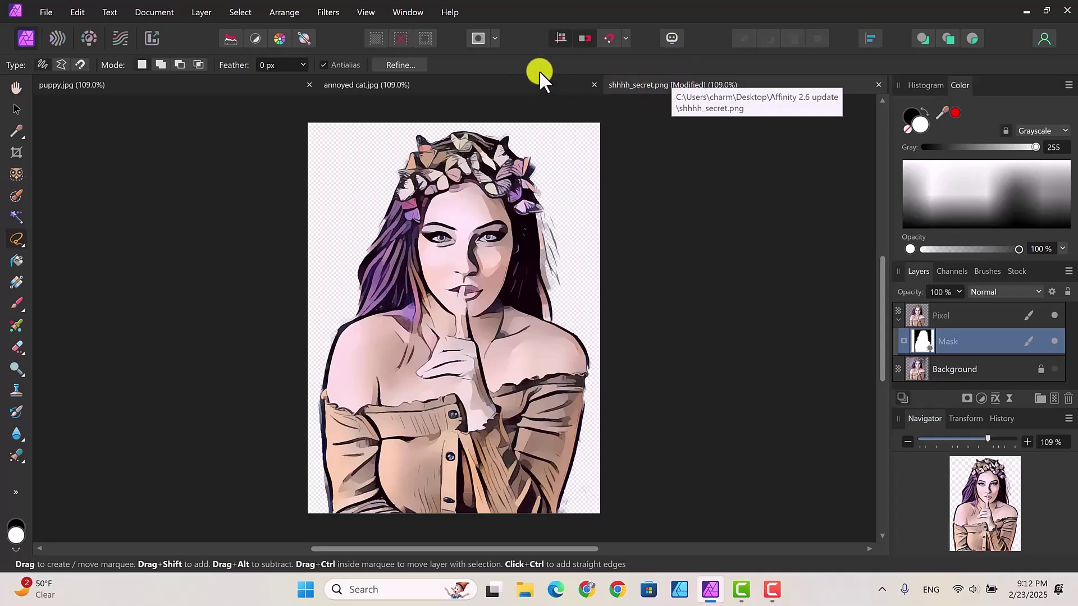
# Step: Switch to puppy.jpg and select the whole puppy with the Object Selection Tool
pyautogui.click(173, 84)
pyautogui.press('h')
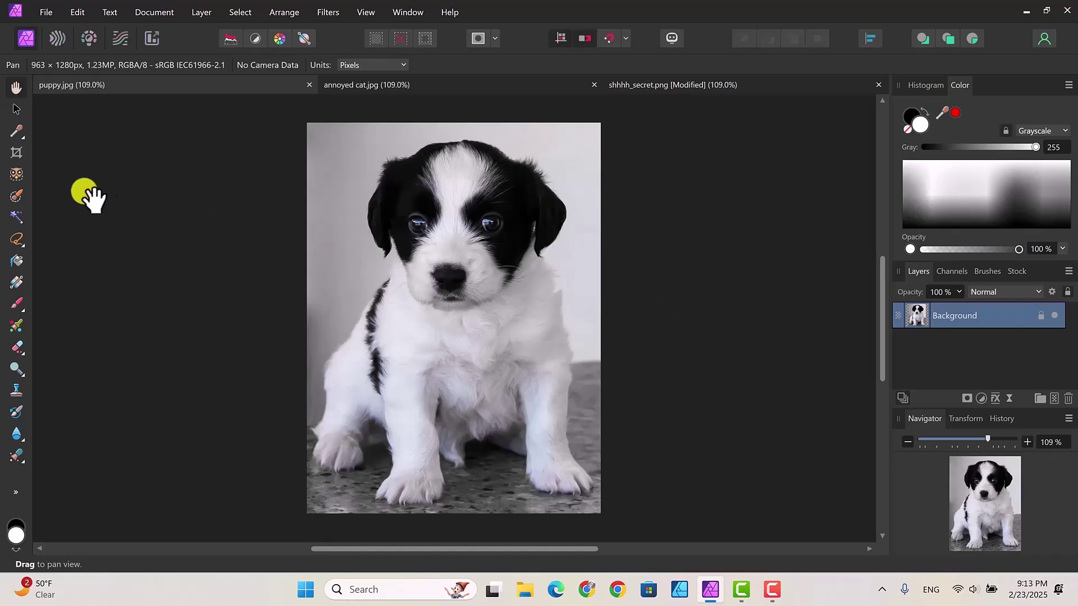
pyautogui.click(15, 174)
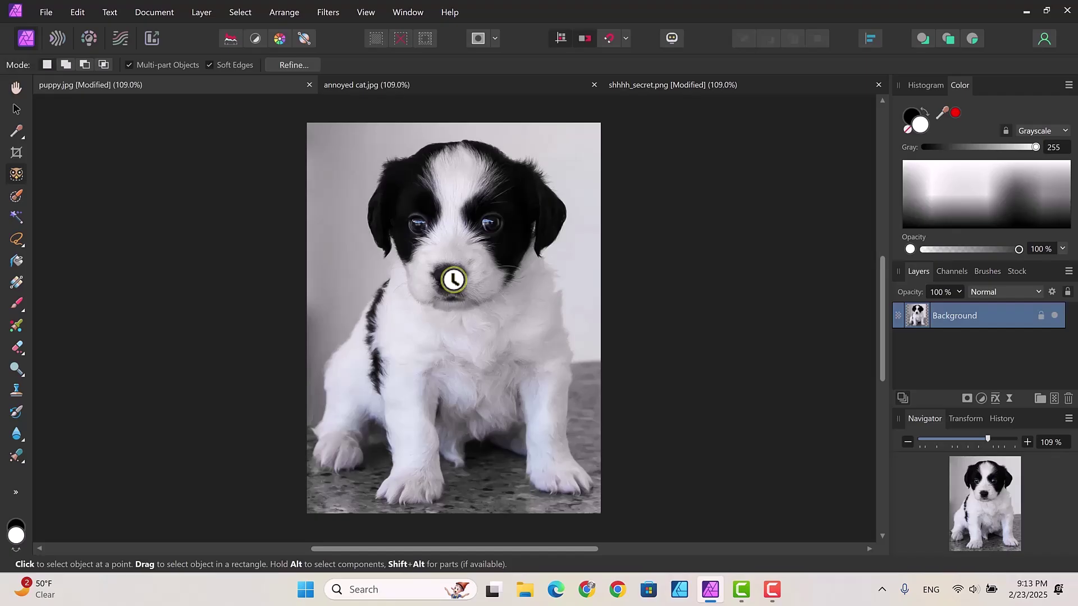
pyautogui.scroll(1, 454, 280)
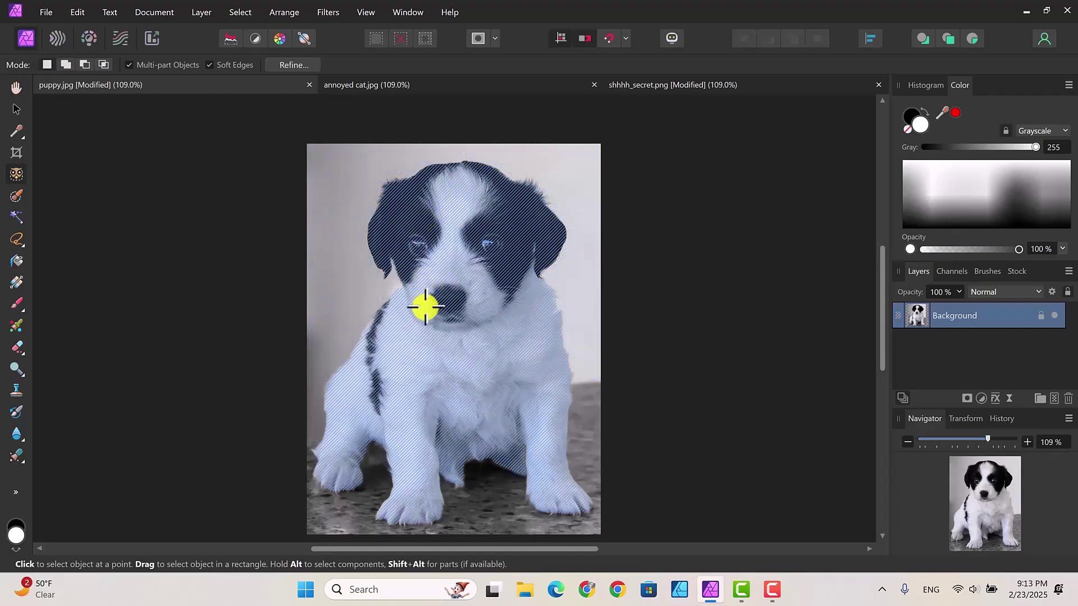
pyautogui.click(421, 222)
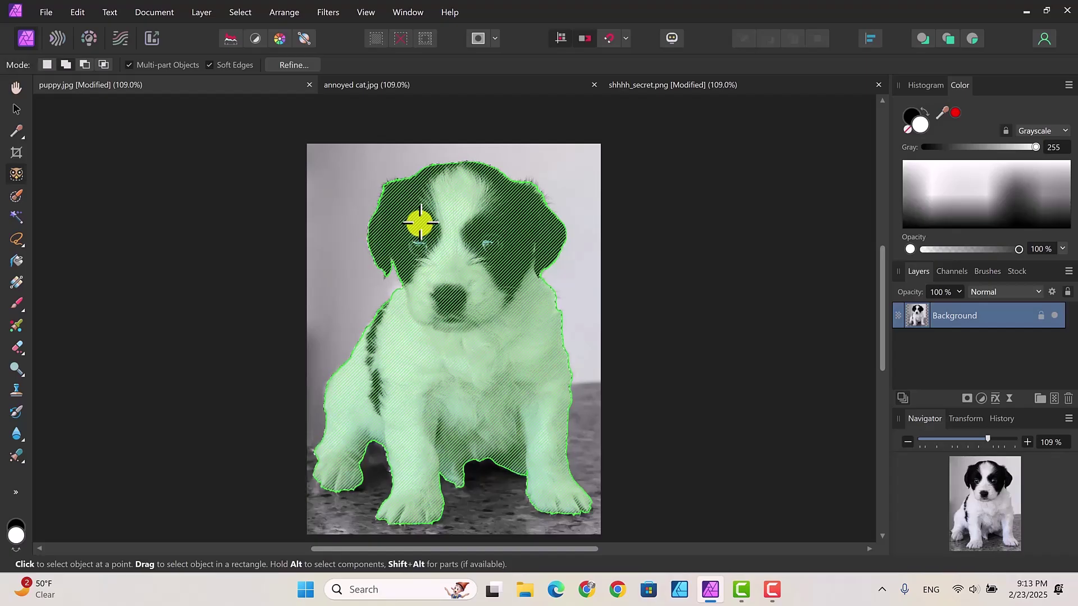
pyautogui.click(428, 219)
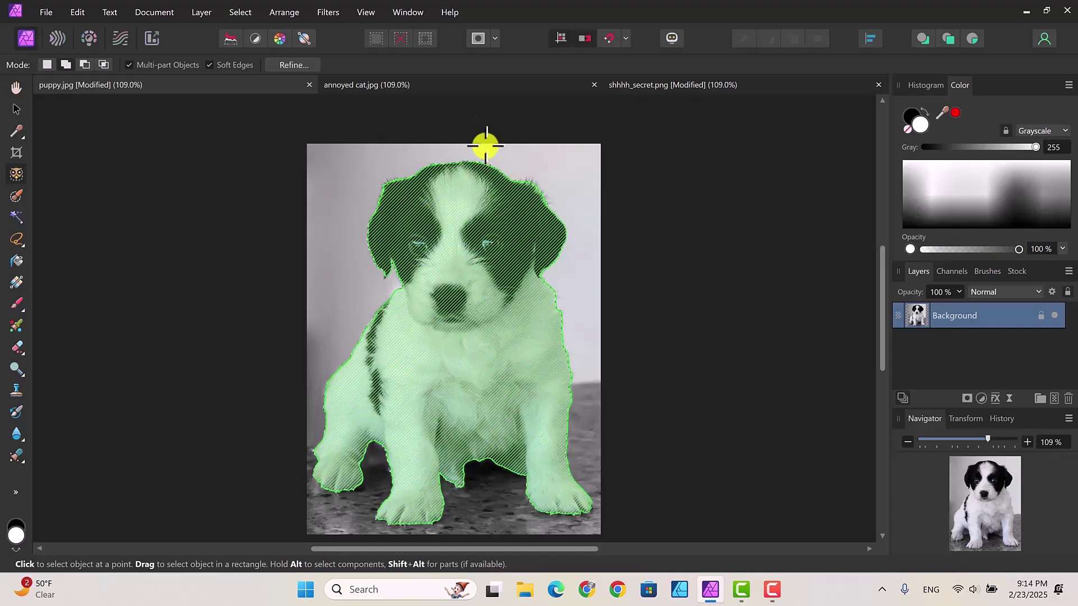
# Step: Refine the puppy selection with the 50 px Matte brush along the head and ear edge, and output it as a new layer with mask
pyautogui.click(291, 62)
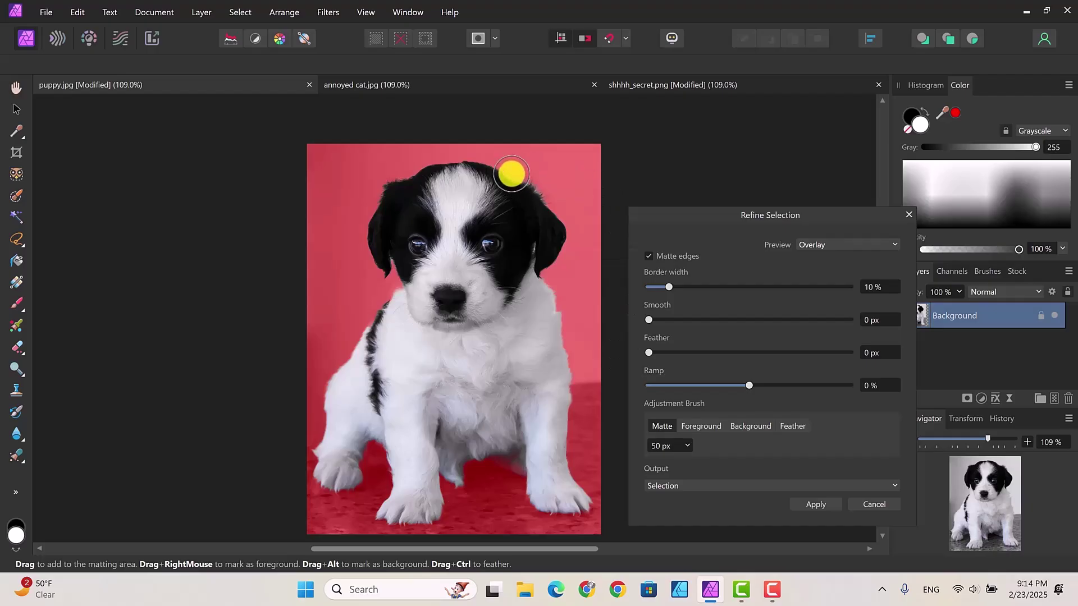
pyautogui.moveTo(511, 173); pyautogui.dragTo(566, 205)
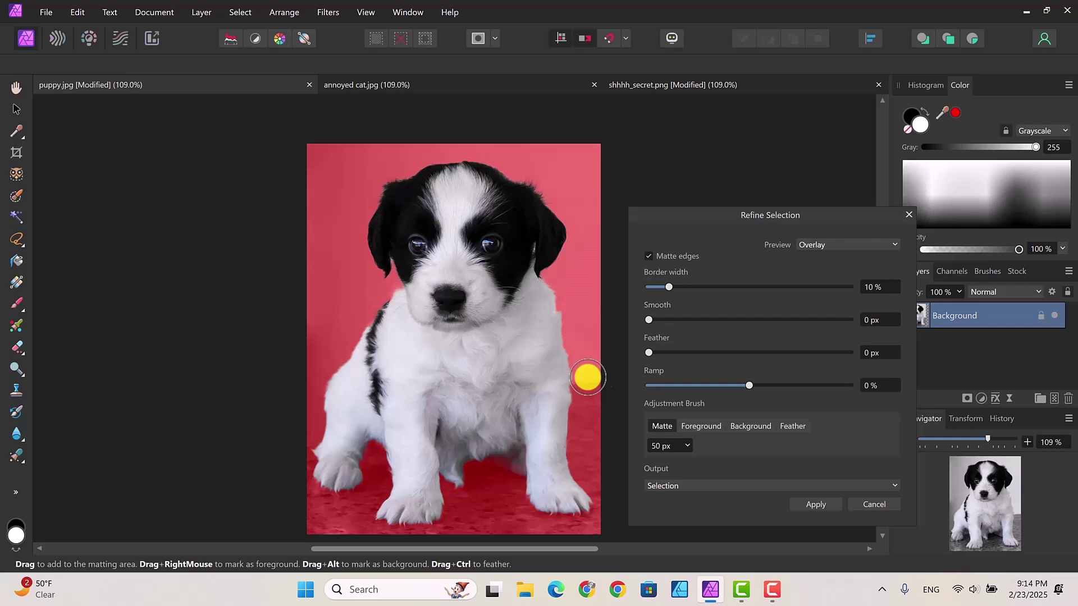
pyautogui.click(888, 486)
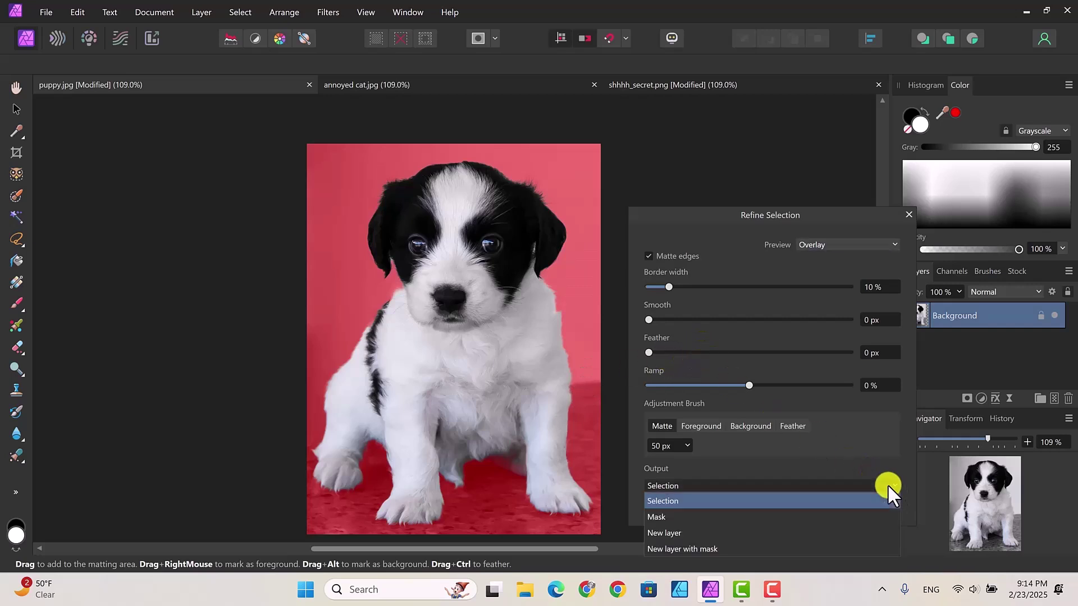
pyautogui.click(714, 550)
pyautogui.click(811, 504)
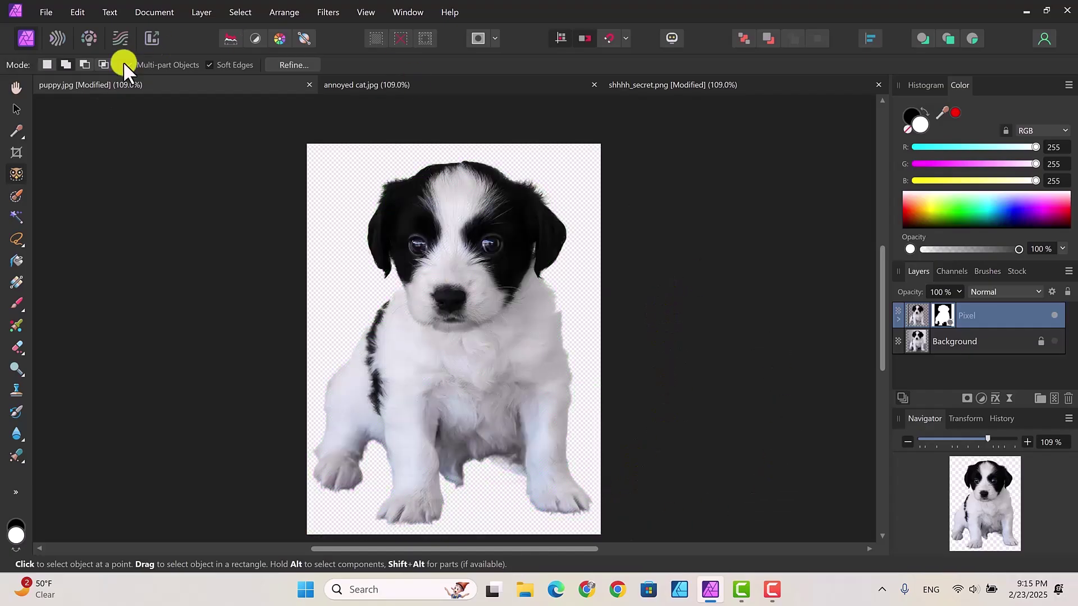
# Step: Outline the leftover background patch under the belly between the puppy's front legs with the Freehand Selection Tool and delete it
pyautogui.click(18, 237)
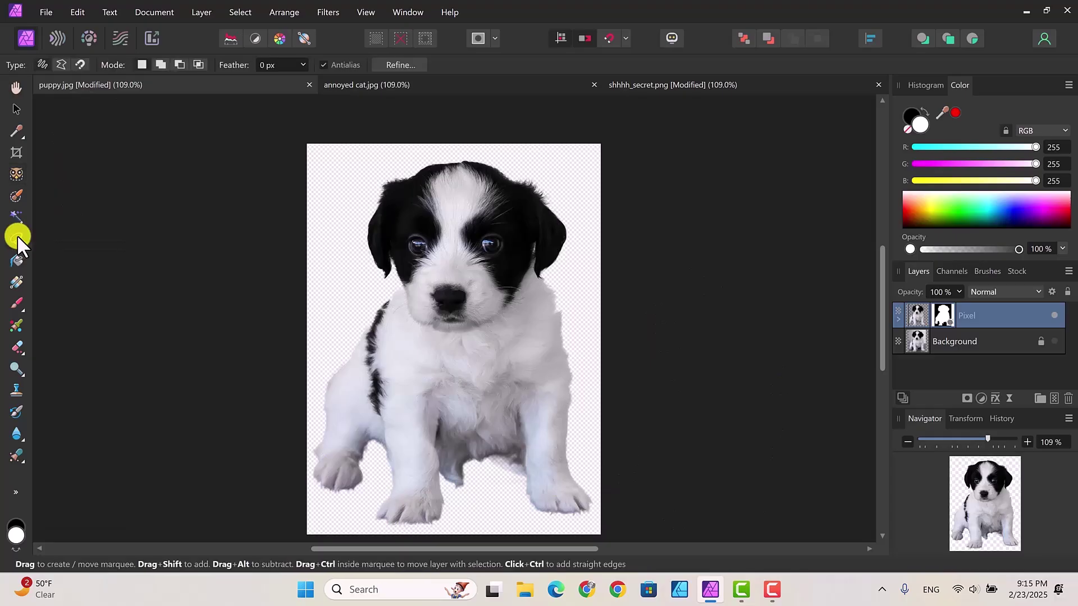
pyautogui.moveTo(488, 460)
pyautogui.mouseDown()
pyautogui.moveTo(522, 476)
pyautogui.moveTo(486, 459)
pyautogui.mouseUp()
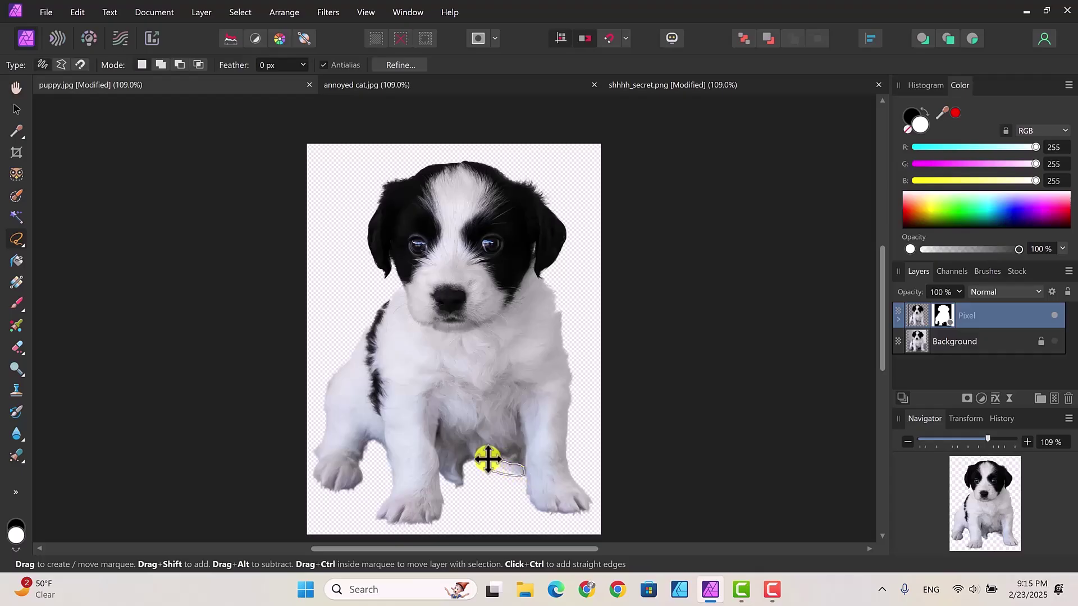
pyautogui.press('Delete')
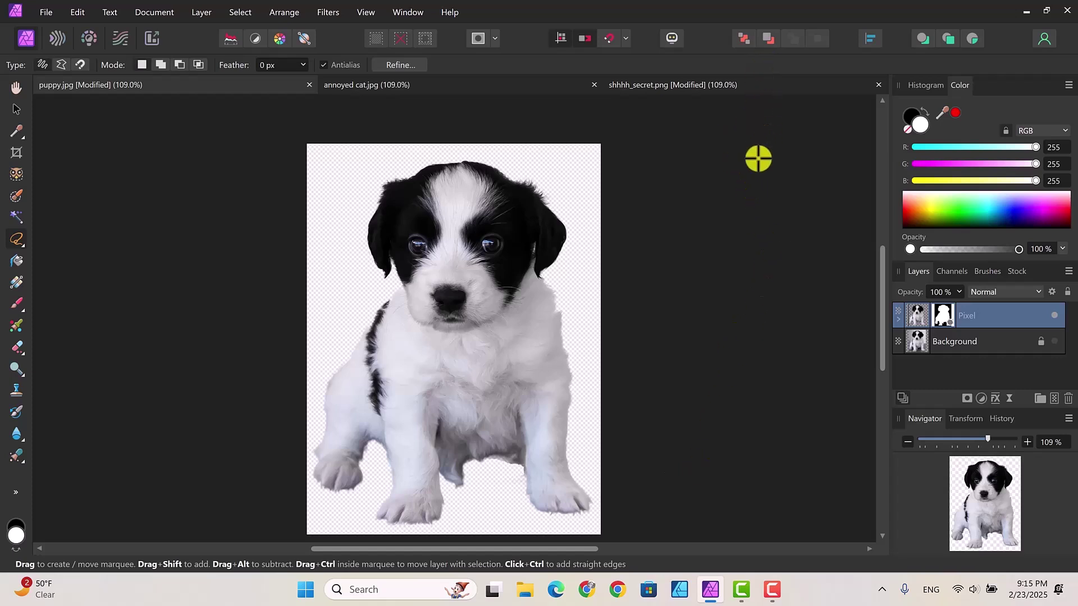
# Step: Switch to annoyed cat.jpg and select the cat automatically with the Select Subject command
pyautogui.click(454, 84)
pyautogui.press('h')
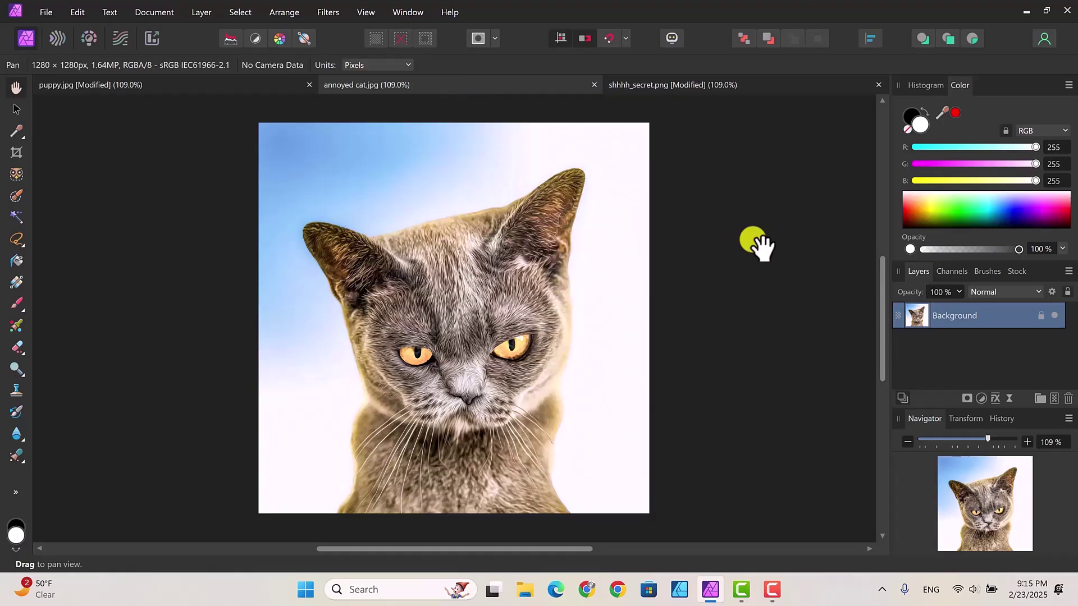
pyautogui.click(238, 11)
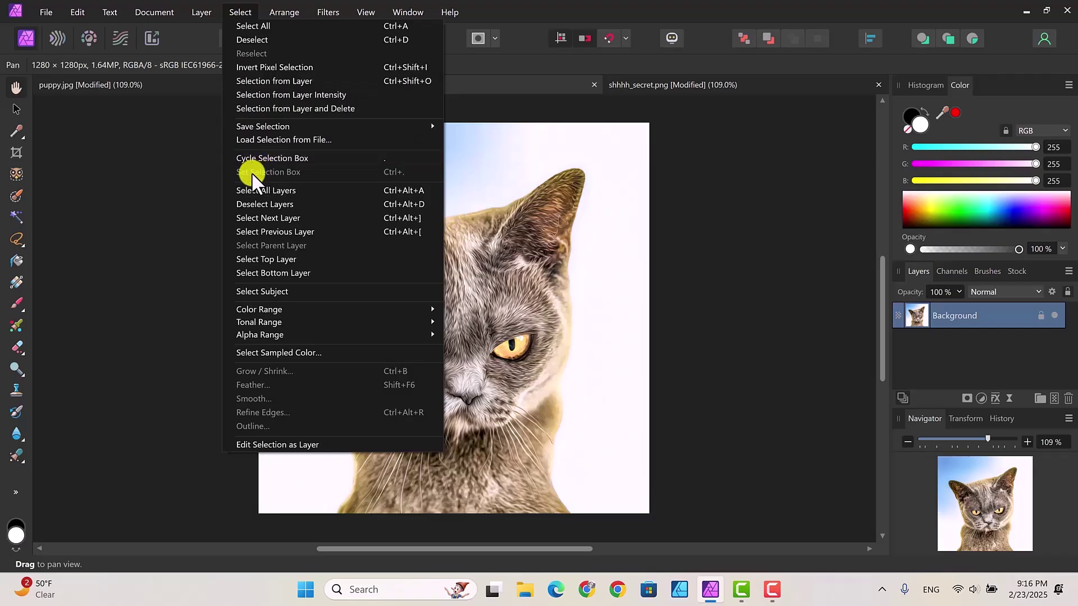
pyautogui.click(277, 287)
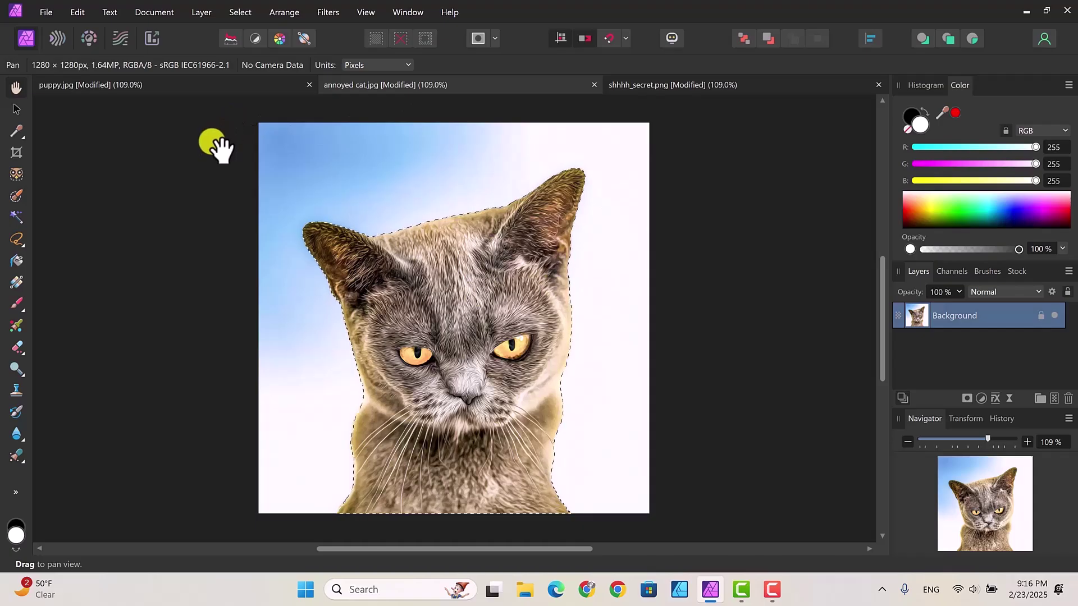
# Step: Open Refine Selection for the cat through the Selection Brush Tool and output the result as a new layer with mask
pyautogui.click(17, 109)
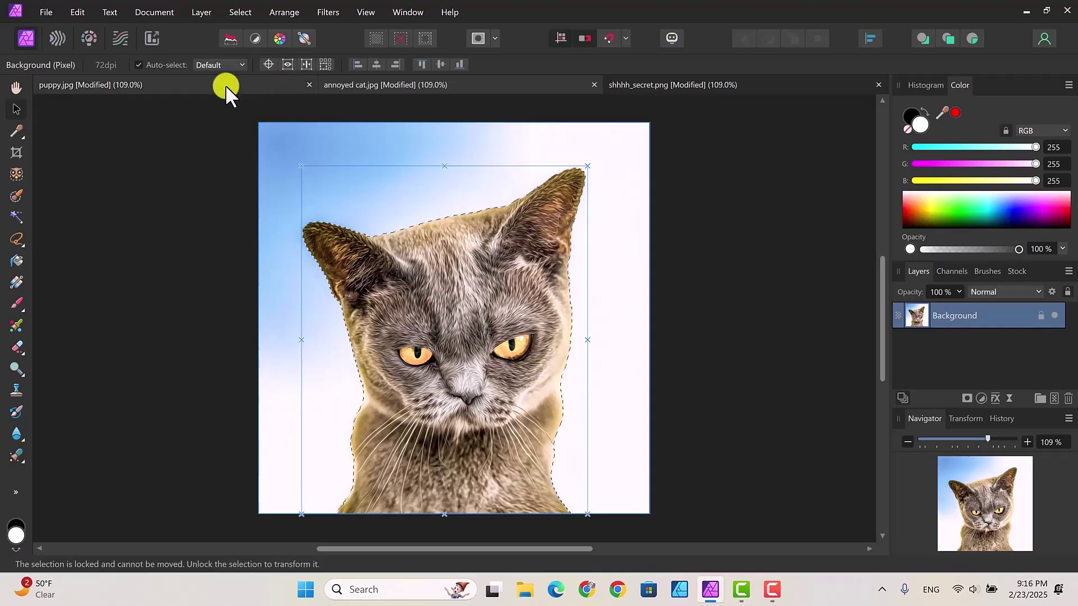
pyautogui.click(16, 195)
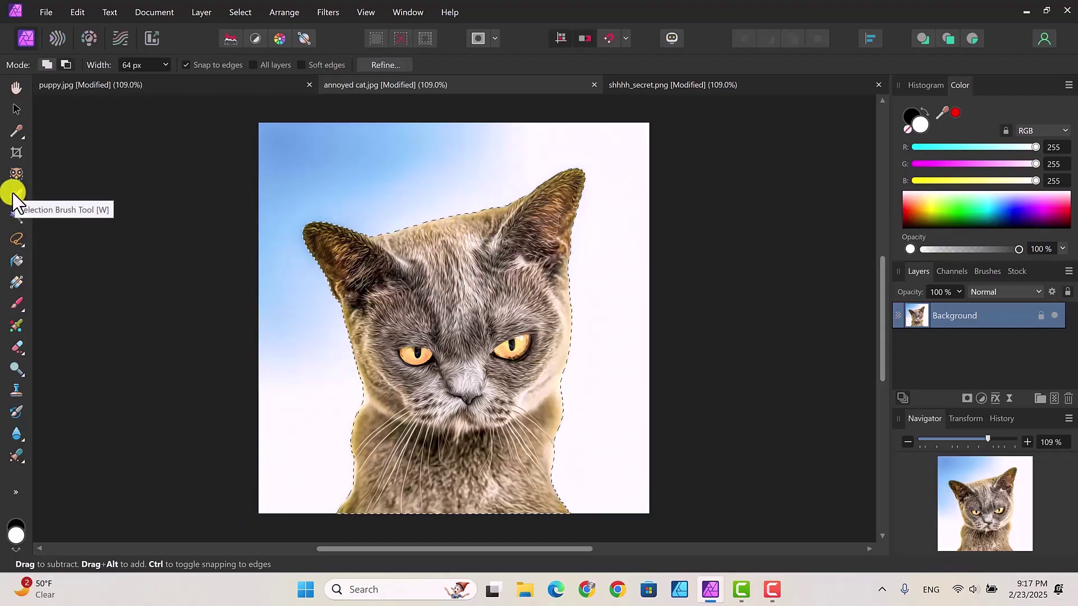
pyautogui.click(382, 65)
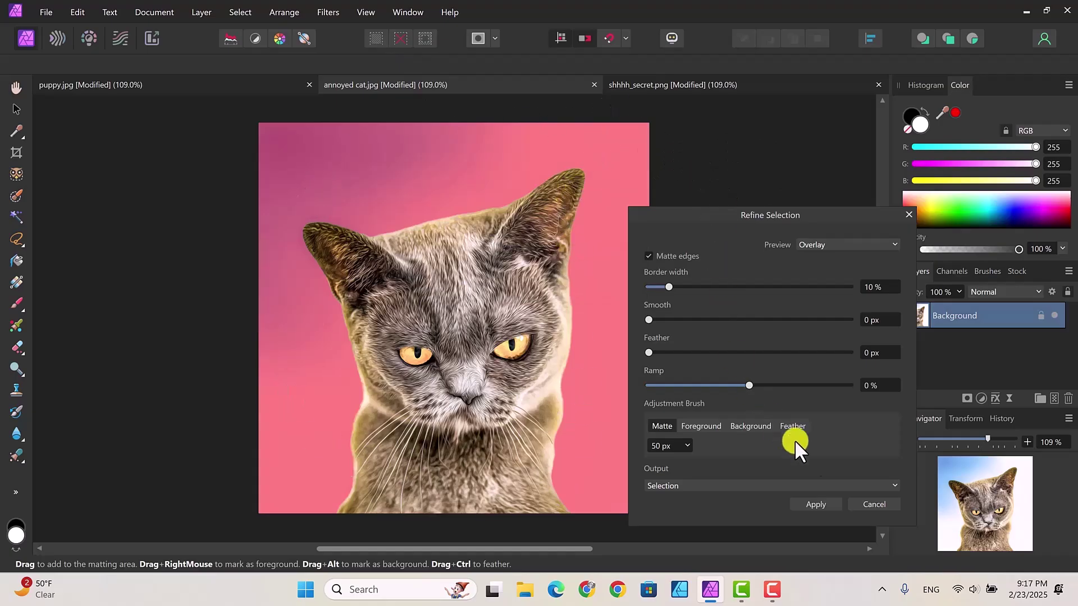
pyautogui.click(888, 487)
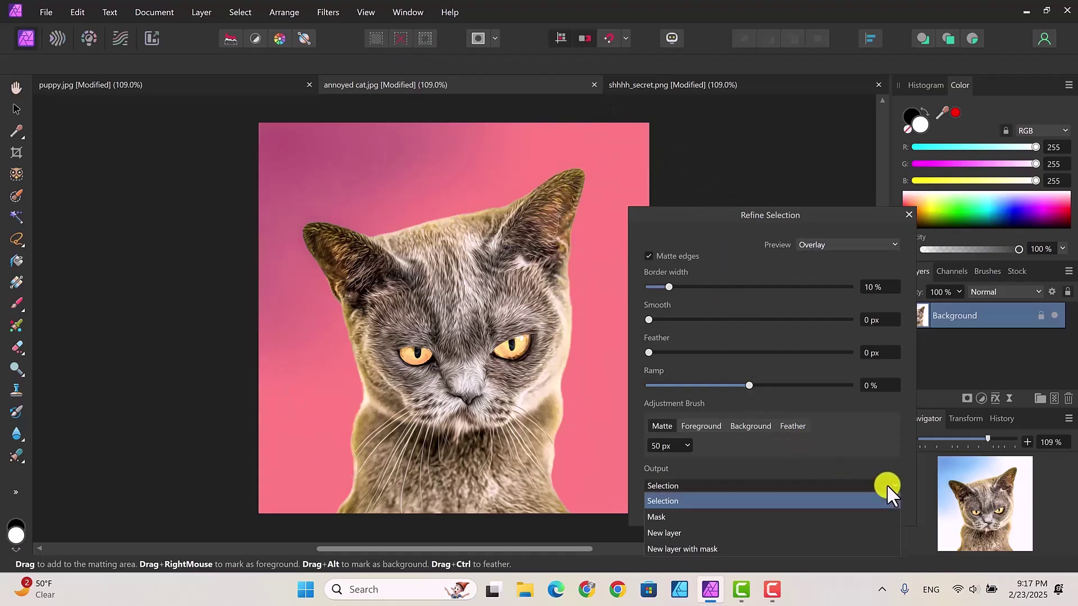
pyautogui.click(712, 548)
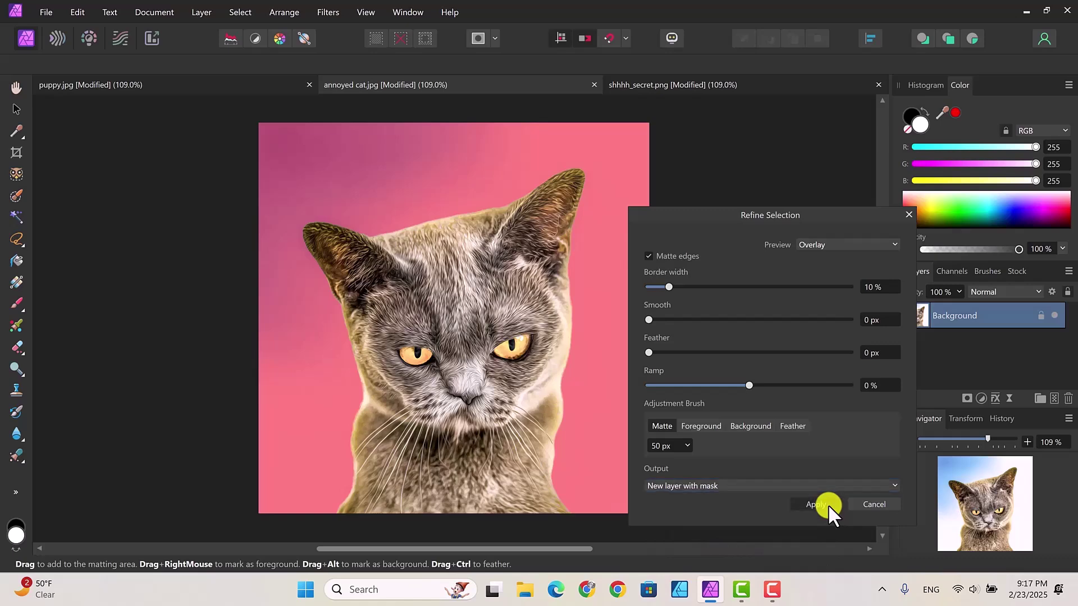
pyautogui.click(828, 505)
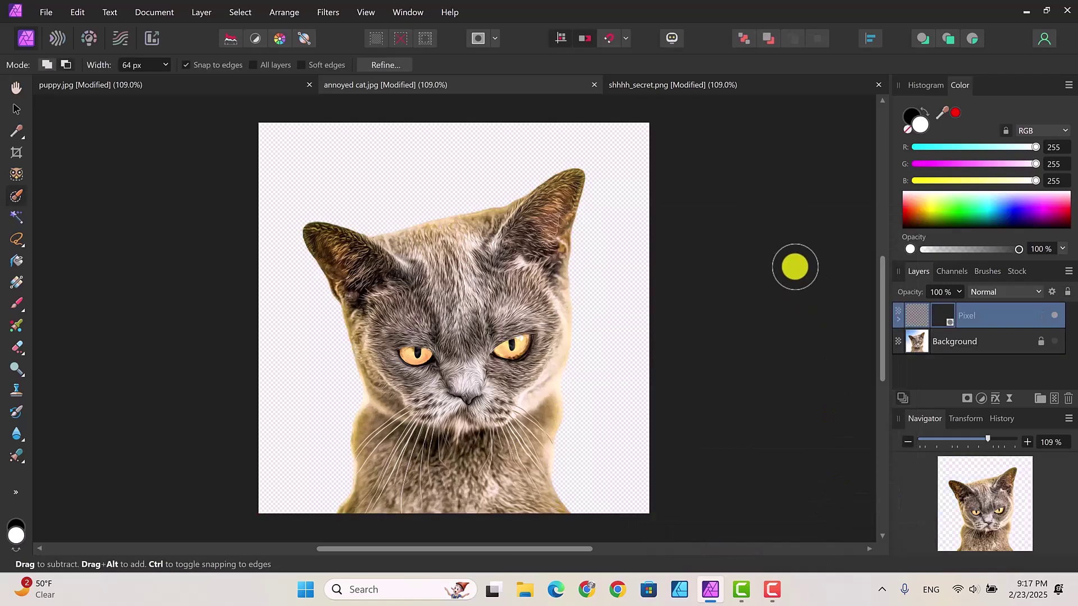